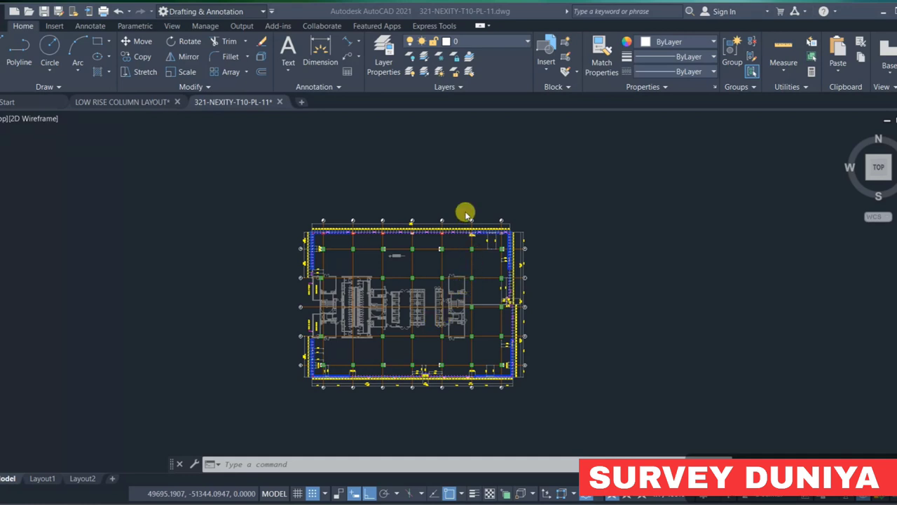
Step: Dimension grid lines 13 to 14 of the NEXITY plan with an 11400 linear dimension
click(358, 41)
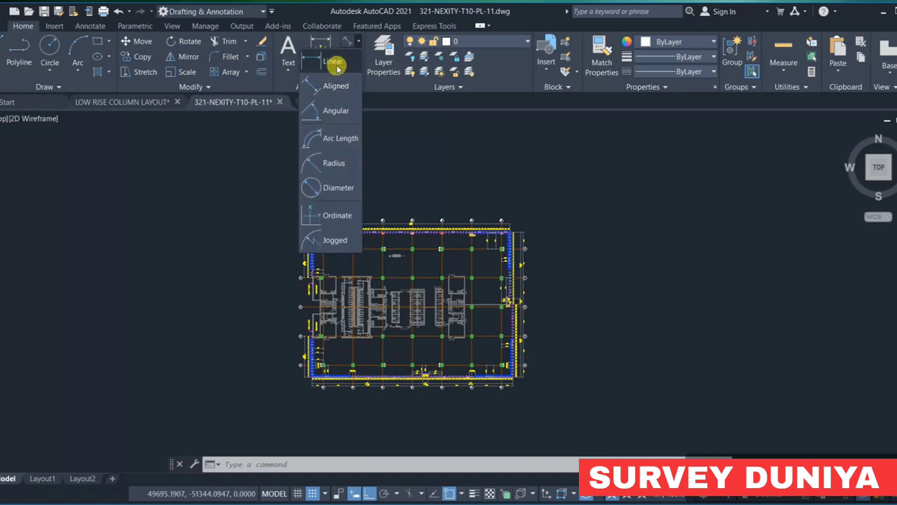
click(335, 63)
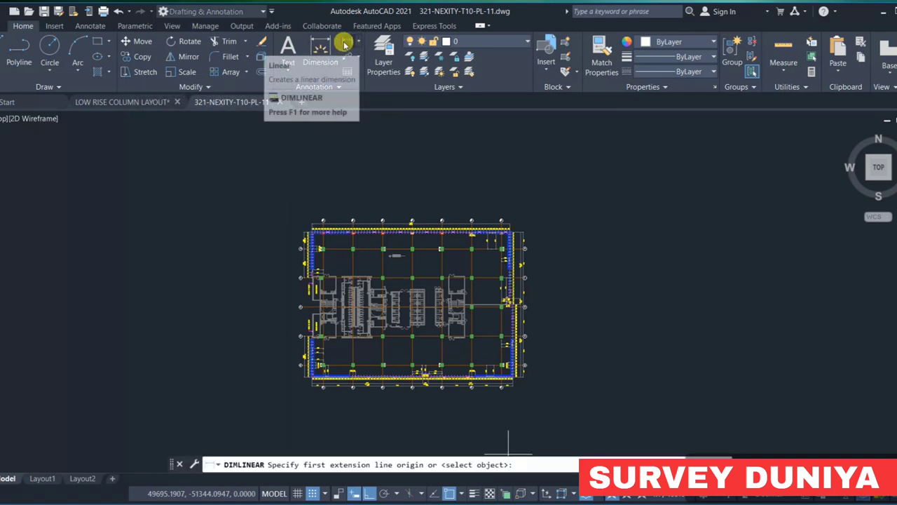
click(347, 41)
scroll(394, 267, up, 3)
scroll(392, 233, up, 3)
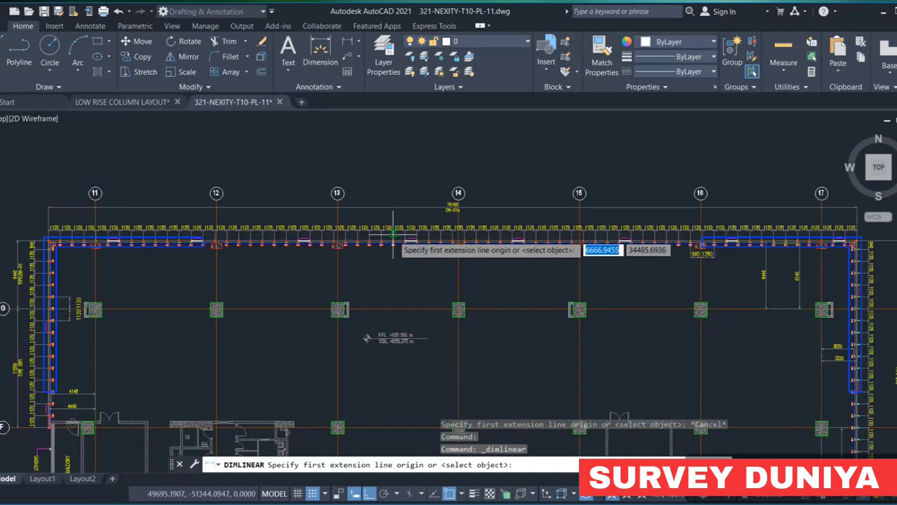
scroll(455, 340, down, 3)
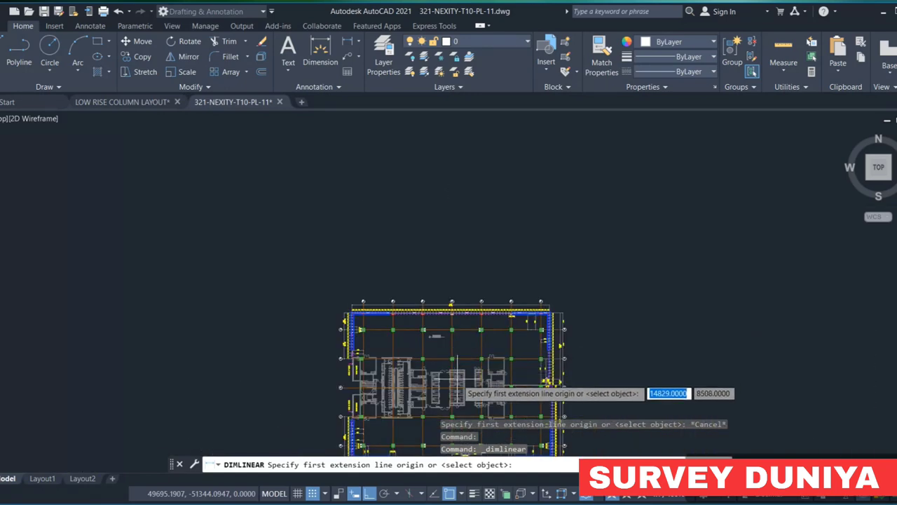
scroll(463, 385, down, 3)
scroll(462, 385, up, 5)
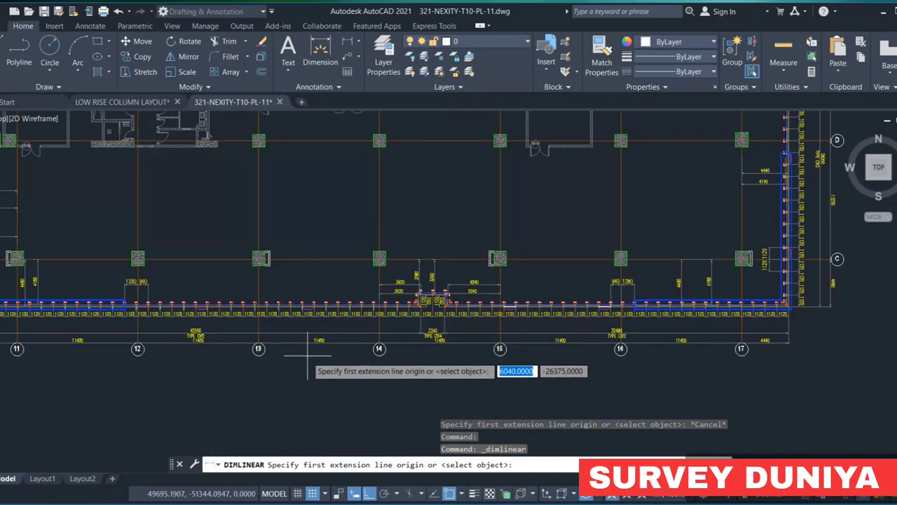
scroll(322, 359, up, 4)
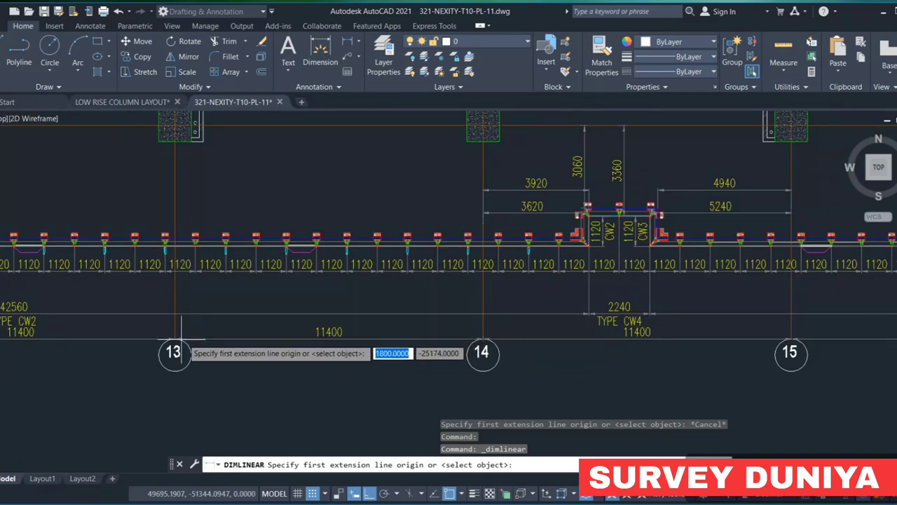
click(180, 296)
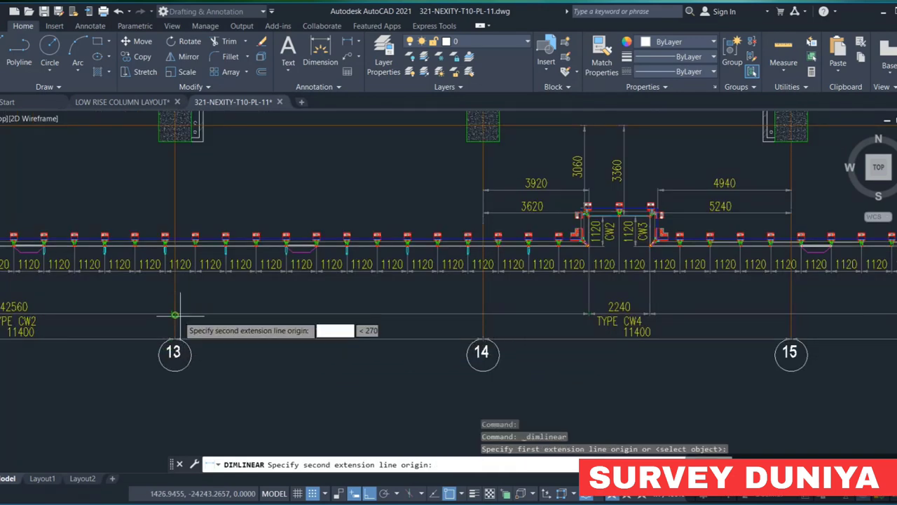
click(497, 313)
click(476, 311)
scroll(344, 304, up, 2)
scroll(349, 308, up, 2)
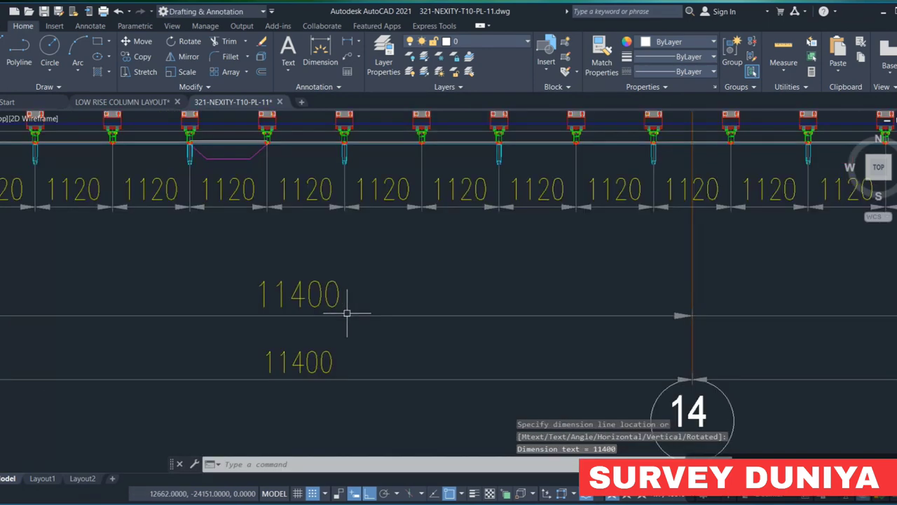
scroll(349, 309, down, 4)
scroll(347, 307, down, 2)
scroll(346, 307, down, 4)
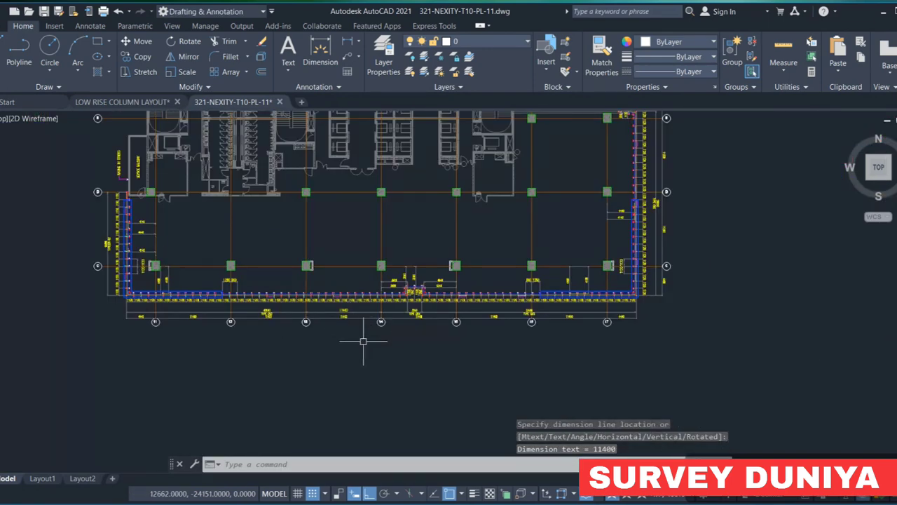
scroll(360, 341, down, 3)
scroll(392, 332, down, 3)
scroll(452, 302, down, 3)
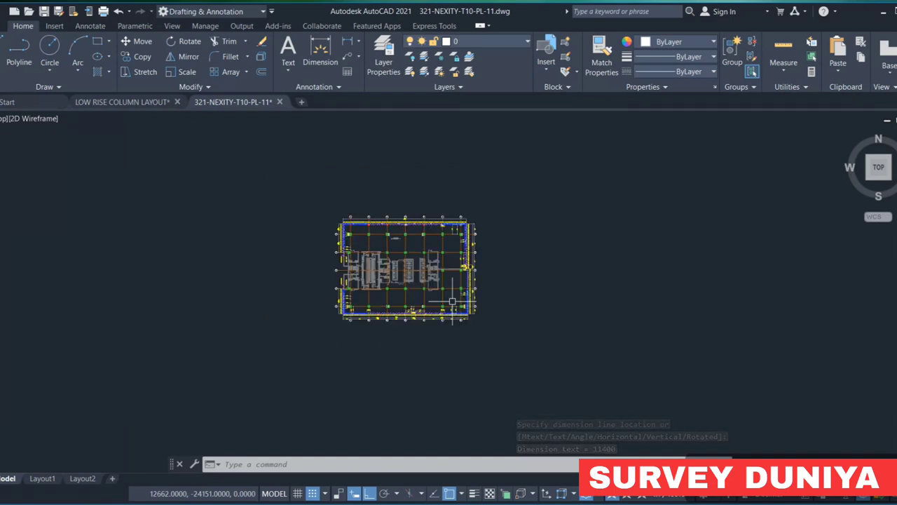
Step: Convert all 2728 floor plan objects into a single block named SURVEY DUNIYA
click(492, 374)
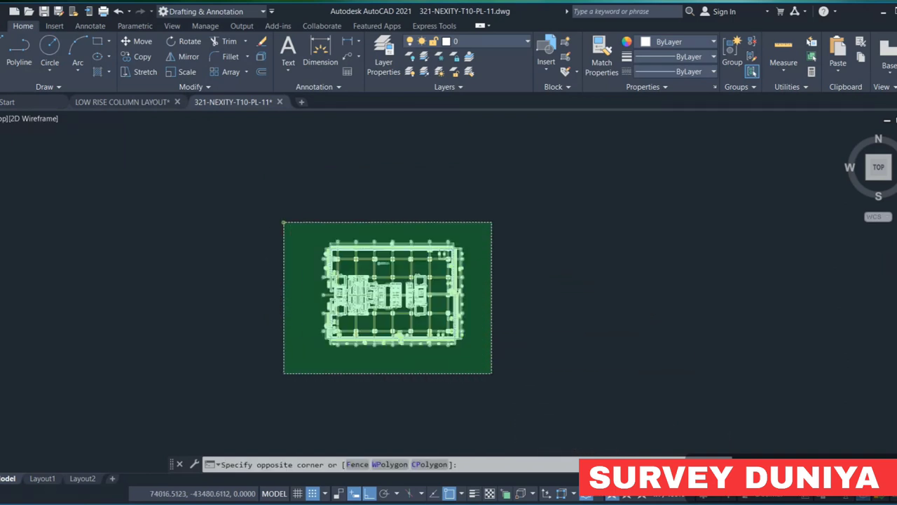
click(284, 222)
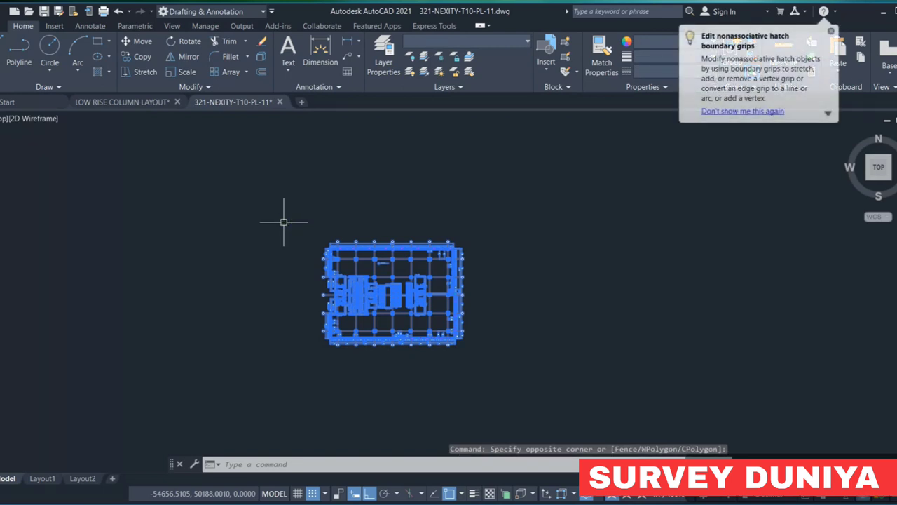
text(B)
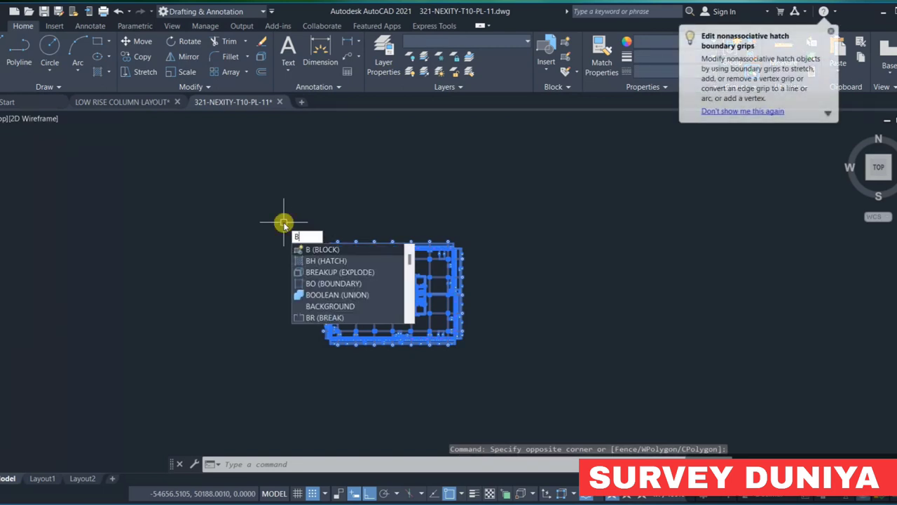
key(Return)
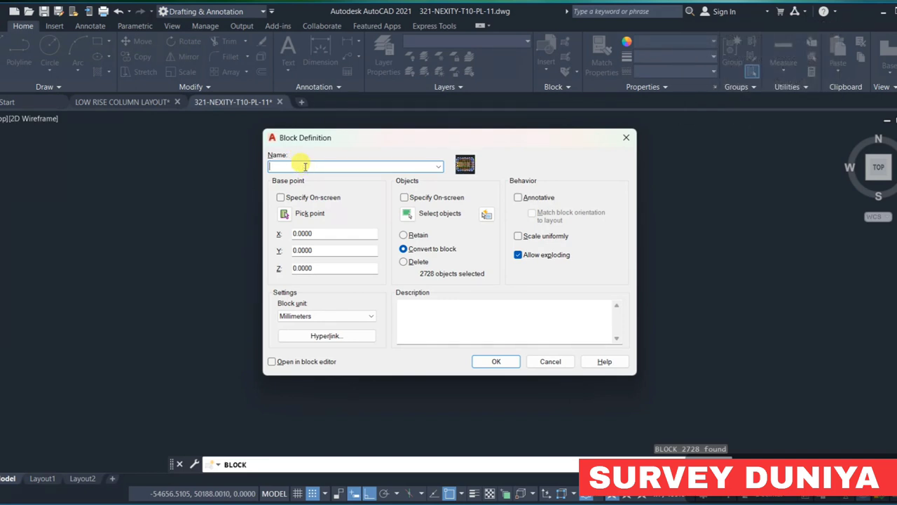
text(SURVEY DUNIYA)
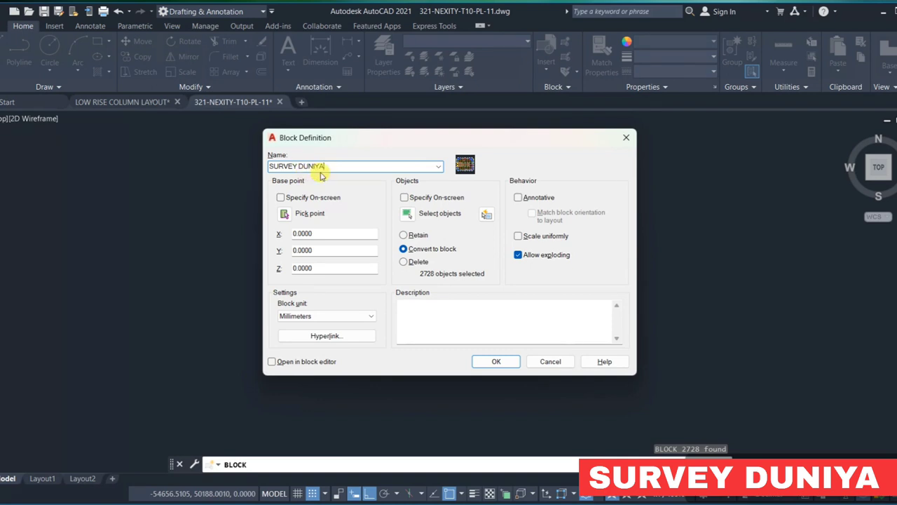
key(ctrl+shift+p)
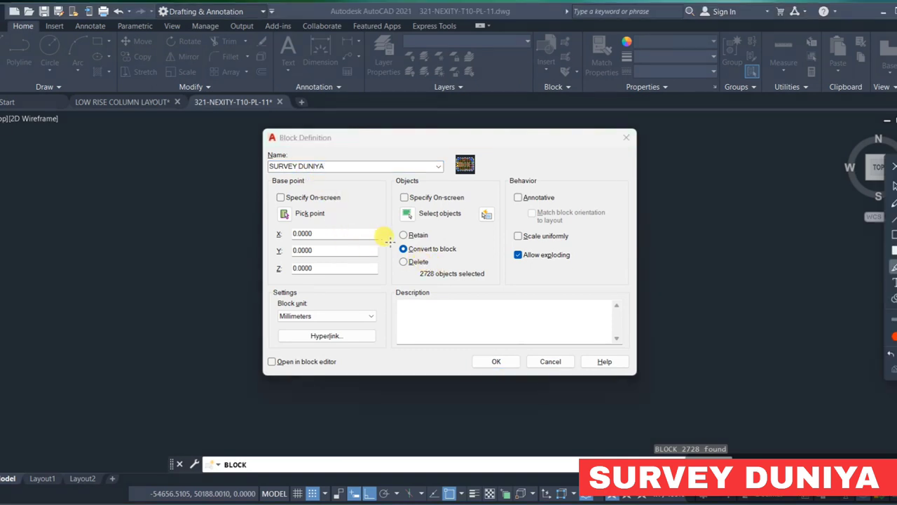
drag(397, 250, 471, 256)
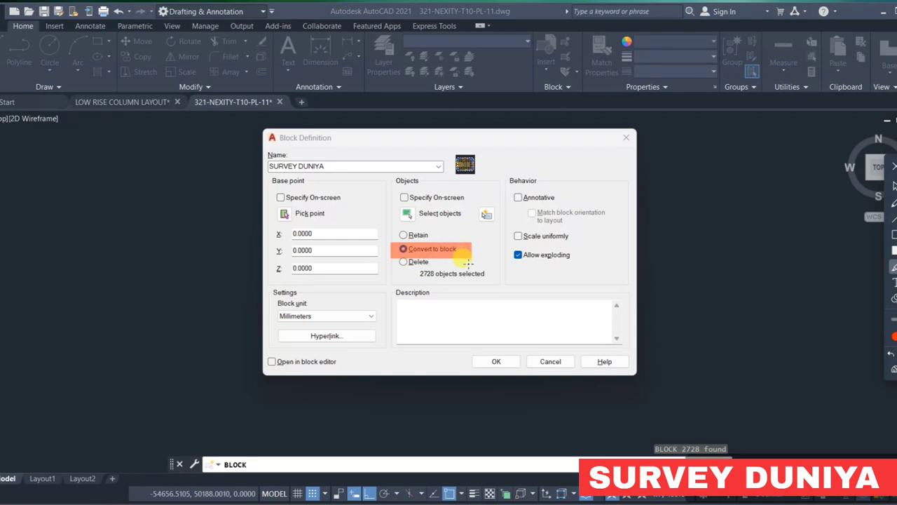
click(891, 369)
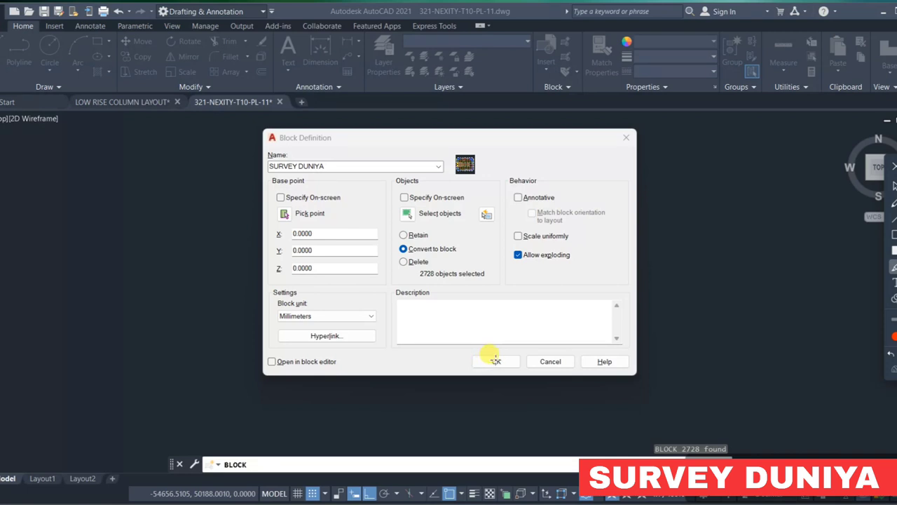
click(894, 167)
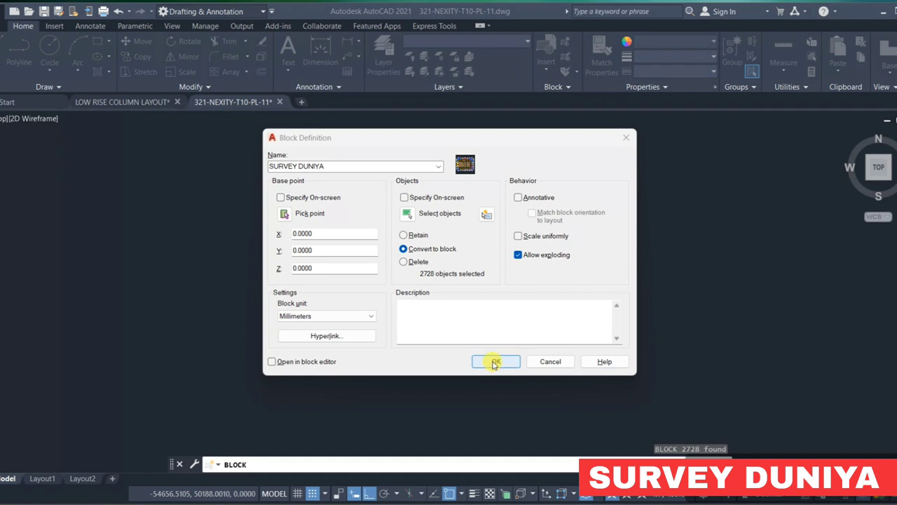
click(495, 361)
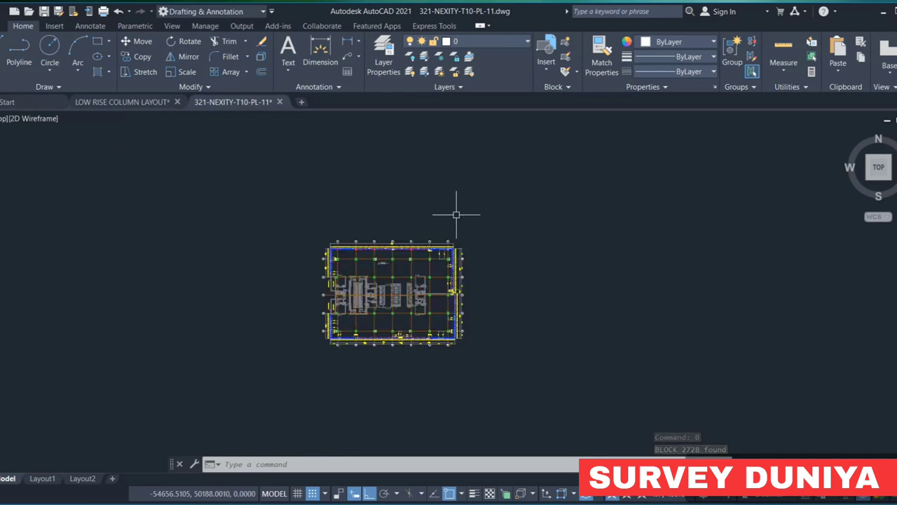
Step: In the LOW RISE COLUMN LAYOUT drawing, query the column centre's coordinates with ID
click(90, 102)
scroll(280, 295, down, 3)
scroll(344, 342, down, 2)
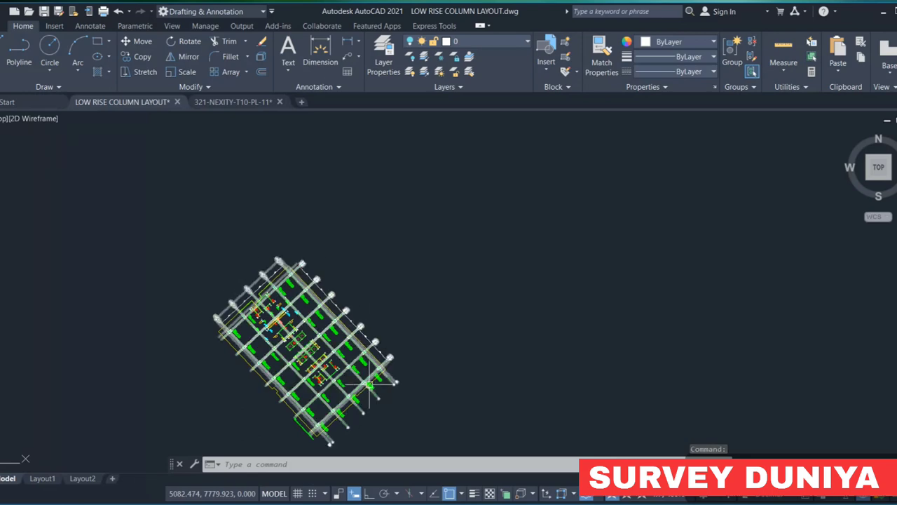
scroll(369, 384, up, 2)
scroll(365, 378, up, 3)
scroll(356, 370, up, 4)
scroll(348, 361, up, 2)
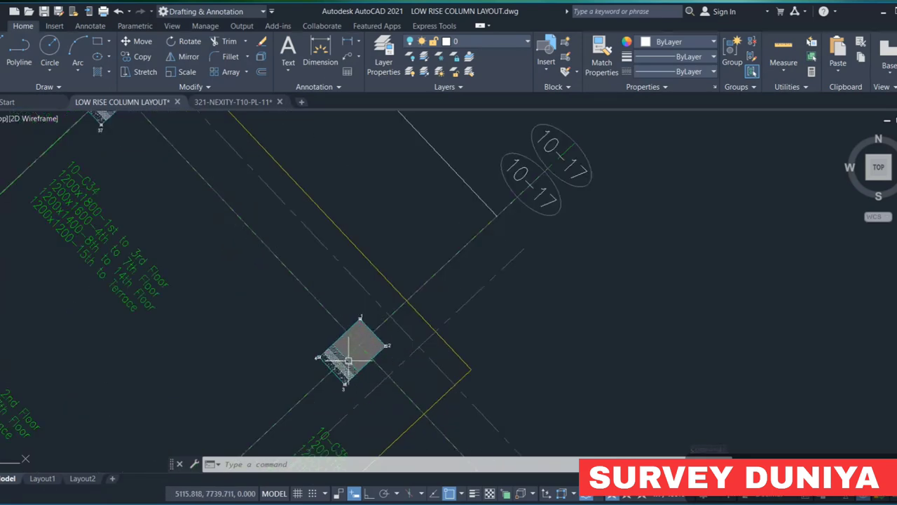
scroll(348, 360, up, 2)
text(ID)
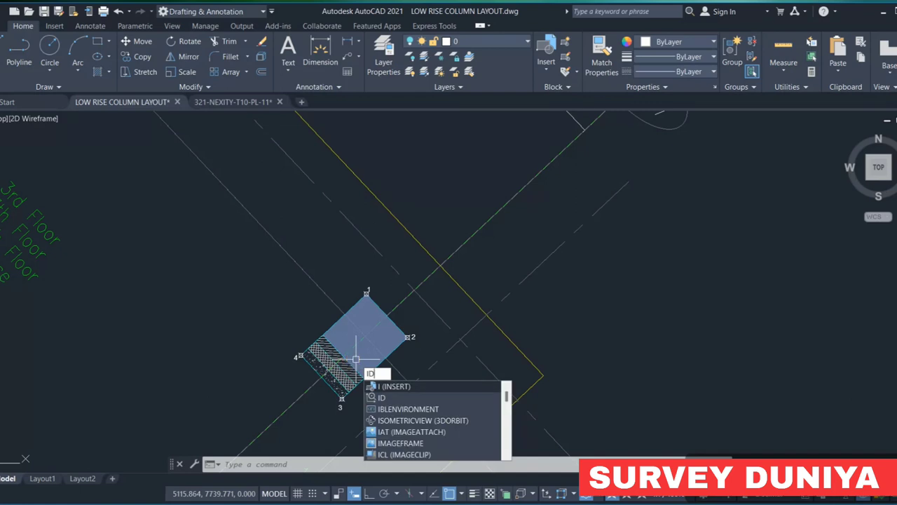
click(356, 360)
key(Return)
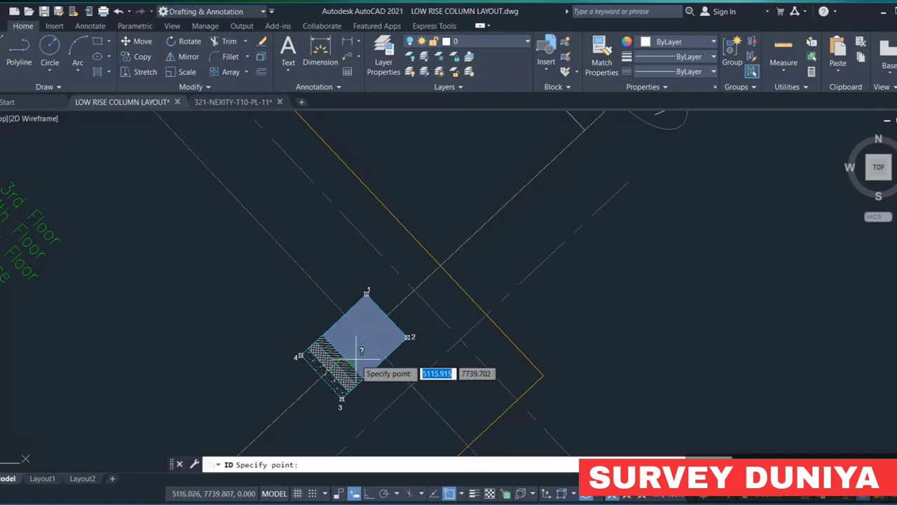
scroll(359, 347, up, 5)
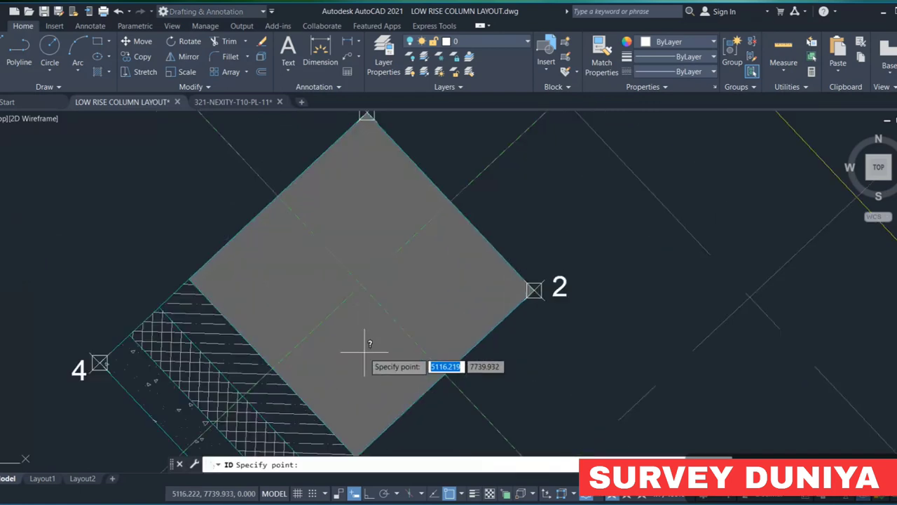
click(362, 284)
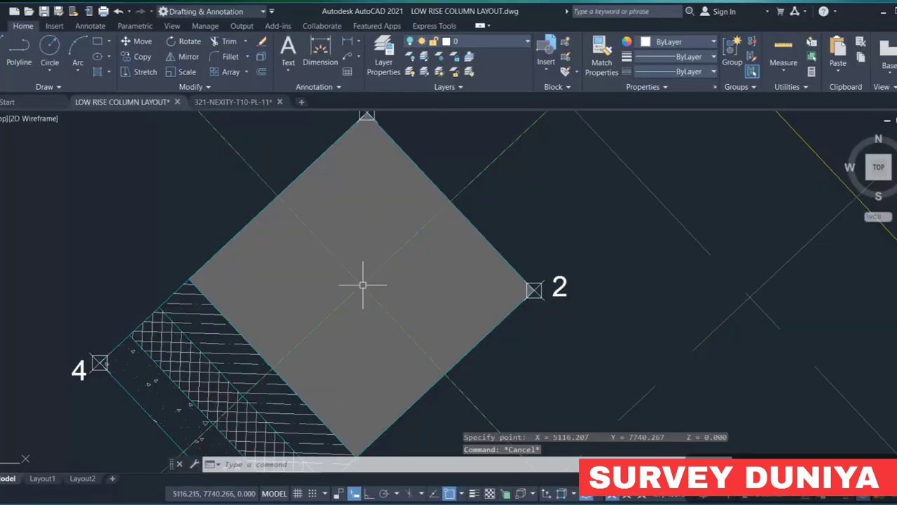
Step: Re-check the column centre intersection with ID, reading X 5069.418, Y 7790.160
scroll(361, 287, down, 5)
scroll(350, 290, down, 2)
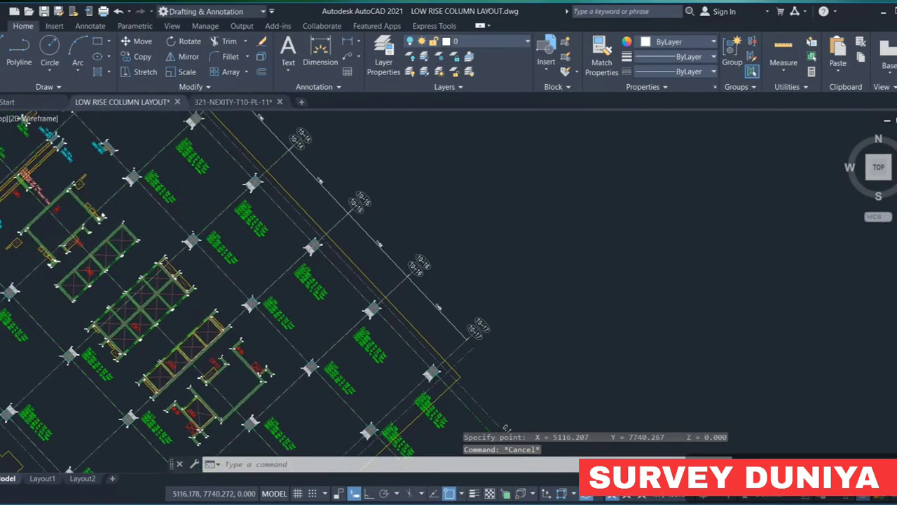
scroll(326, 257, down, 2)
scroll(327, 256, down, 4)
scroll(294, 236, up, 6)
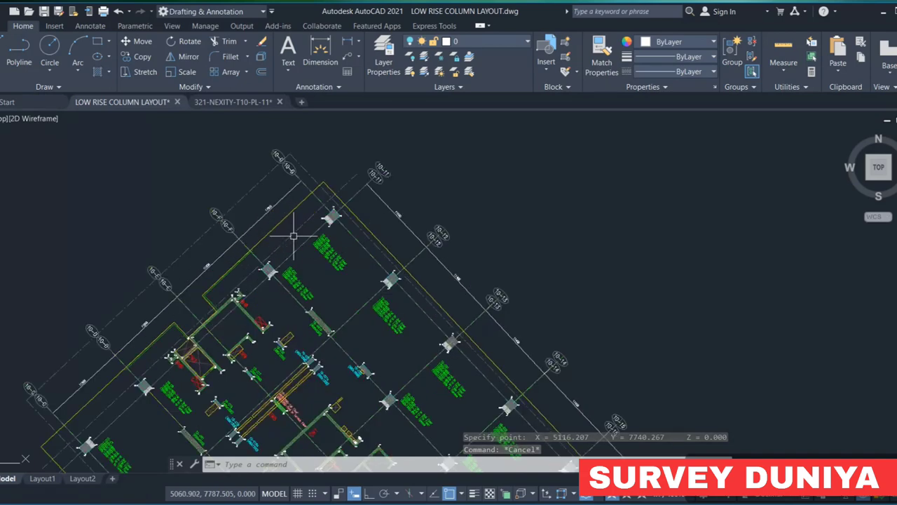
scroll(344, 222, up, 4)
scroll(316, 214, up, 2)
text(I)
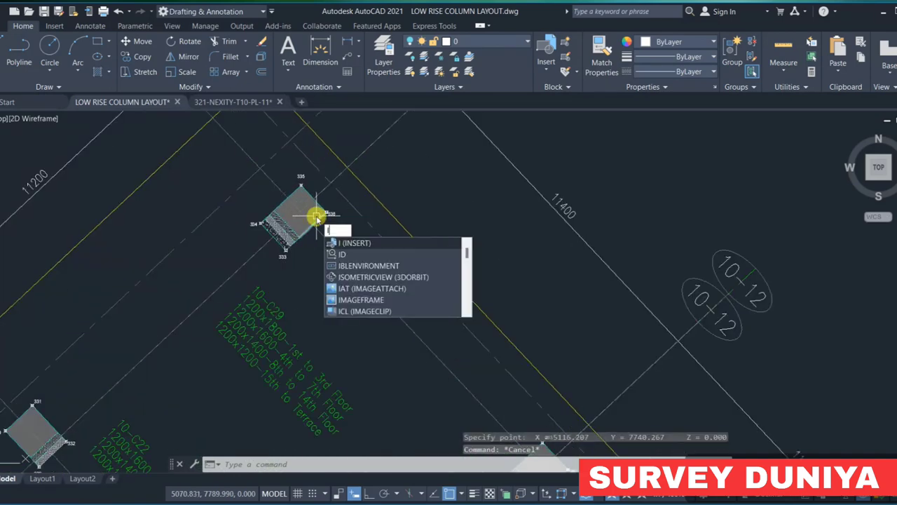
text(D)
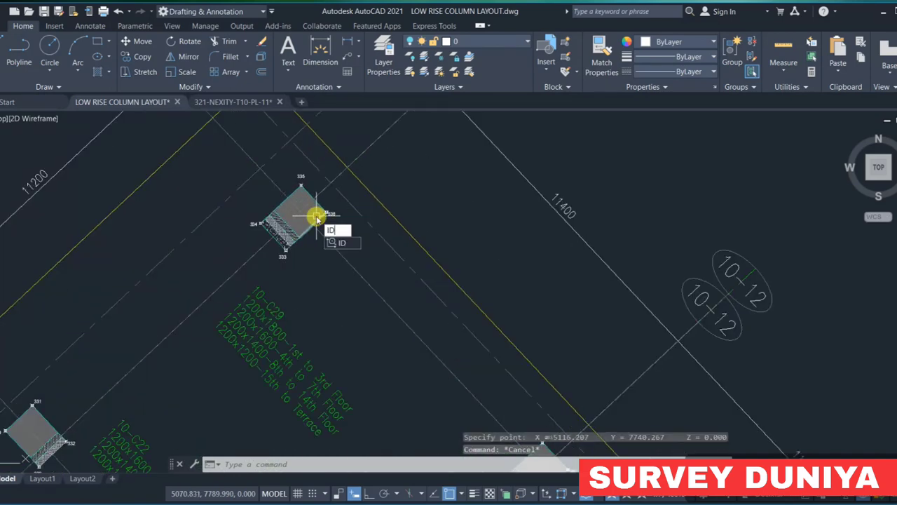
key(Return)
scroll(318, 212, up, 2)
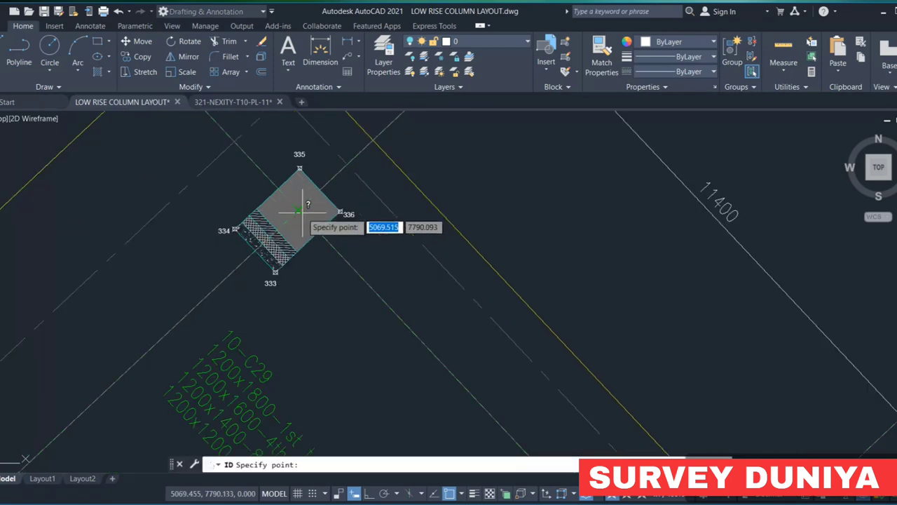
scroll(300, 208, up, 2)
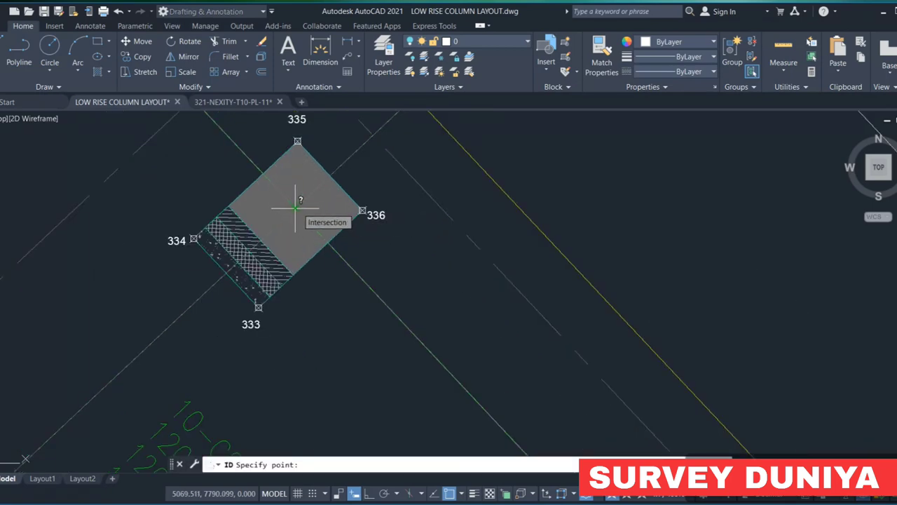
click(295, 208)
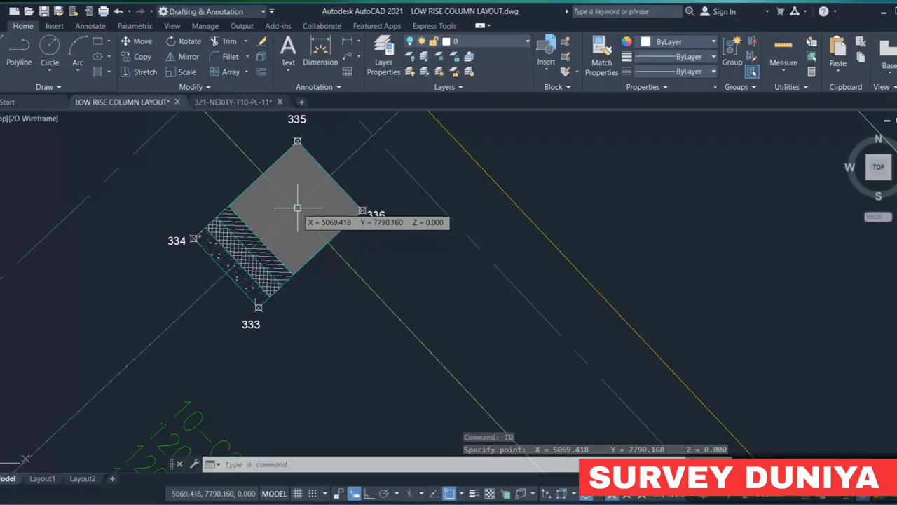
key(Escape)
scroll(297, 208, down, 3)
scroll(297, 207, down, 4)
scroll(297, 208, down, 4)
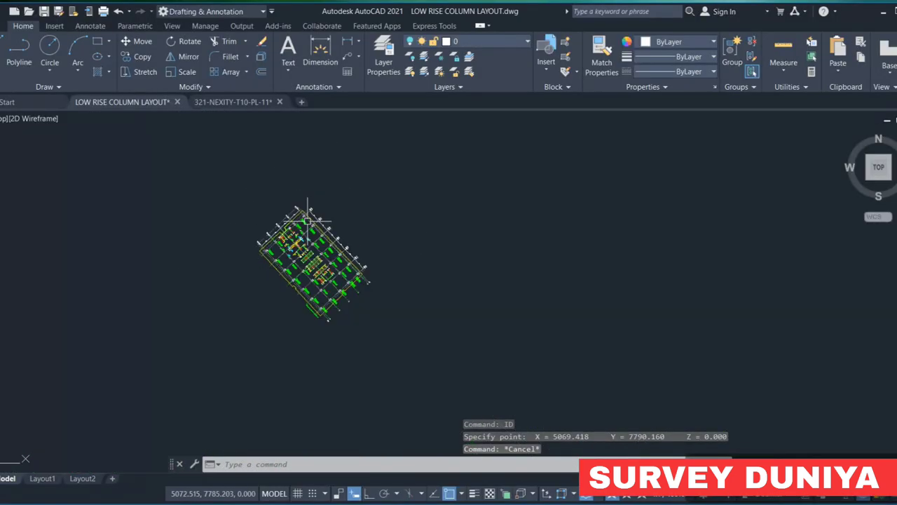
Step: In 321-NEXITY-T10-PL-11, scale the whole floor plan by 0.001 about its top-left corner
click(236, 102)
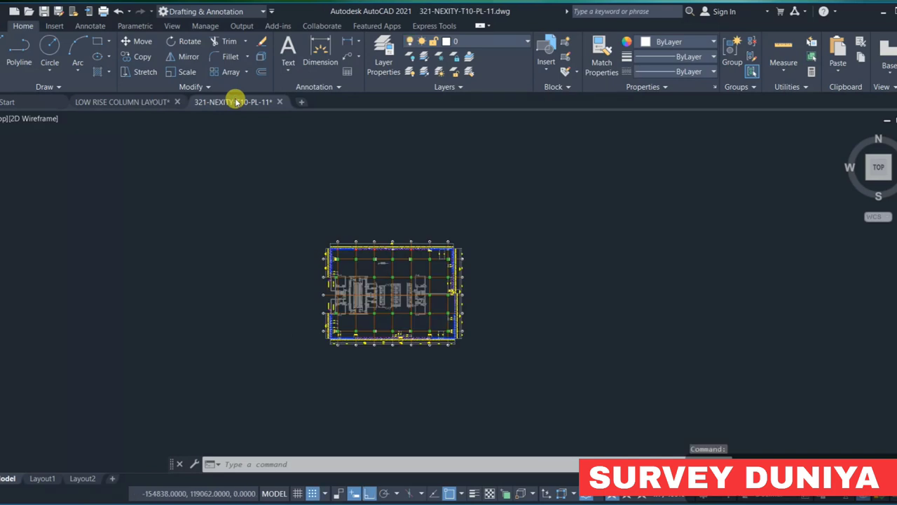
click(496, 366)
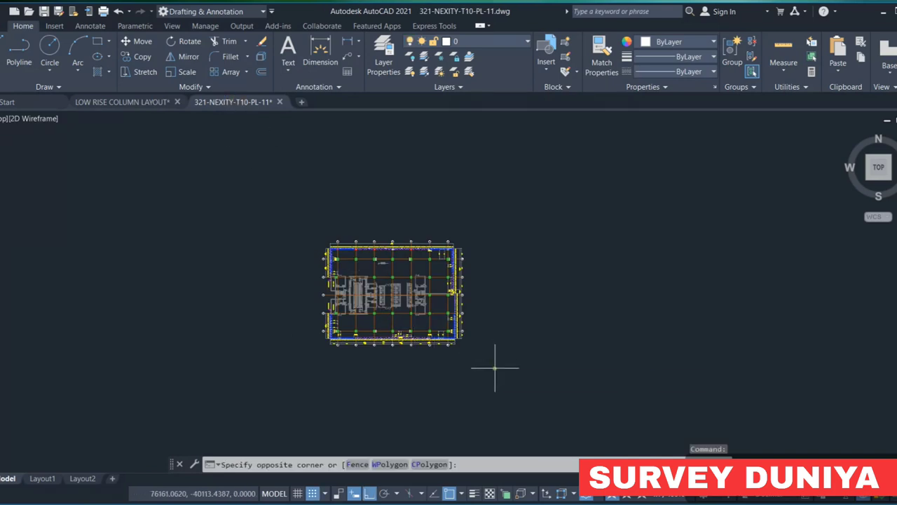
click(287, 225)
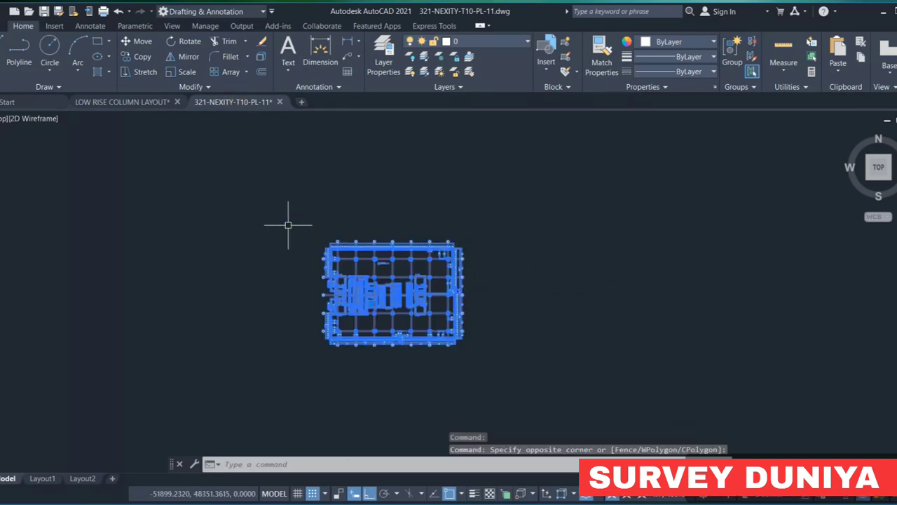
text(sc)
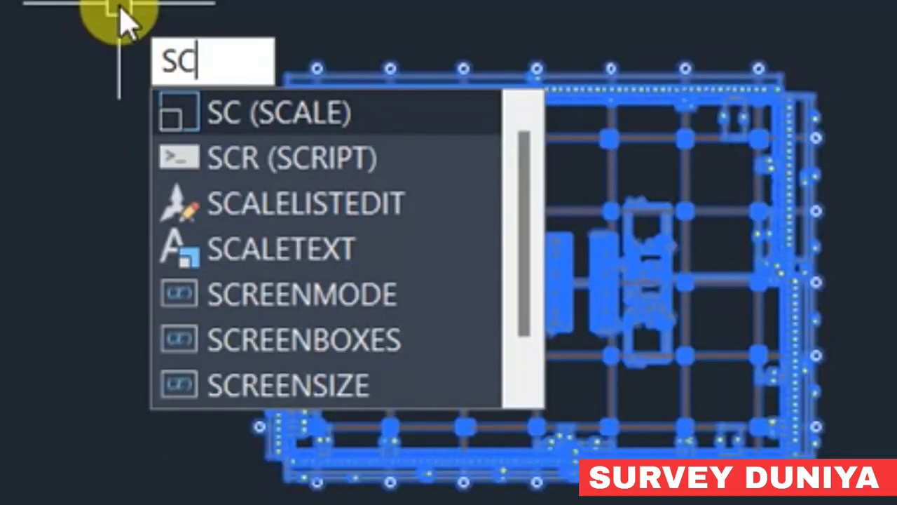
key(Return)
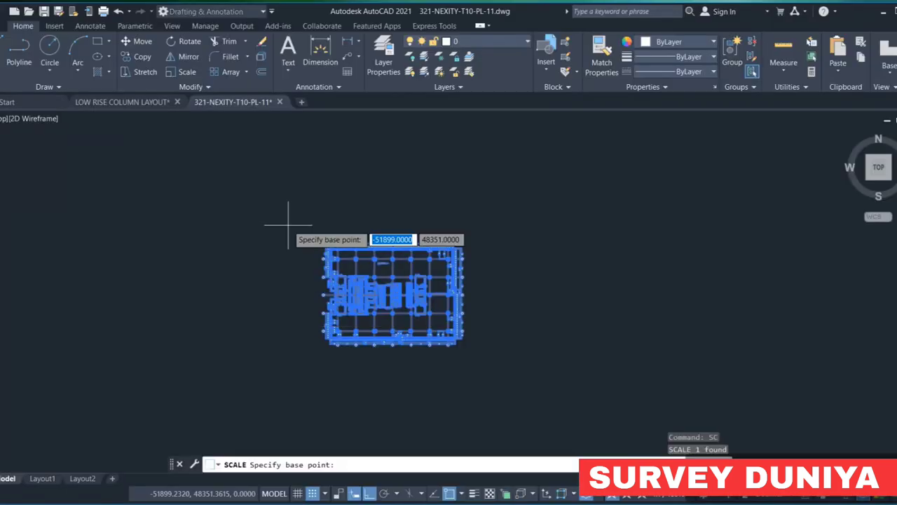
scroll(324, 251, up, 3)
scroll(325, 251, up, 2)
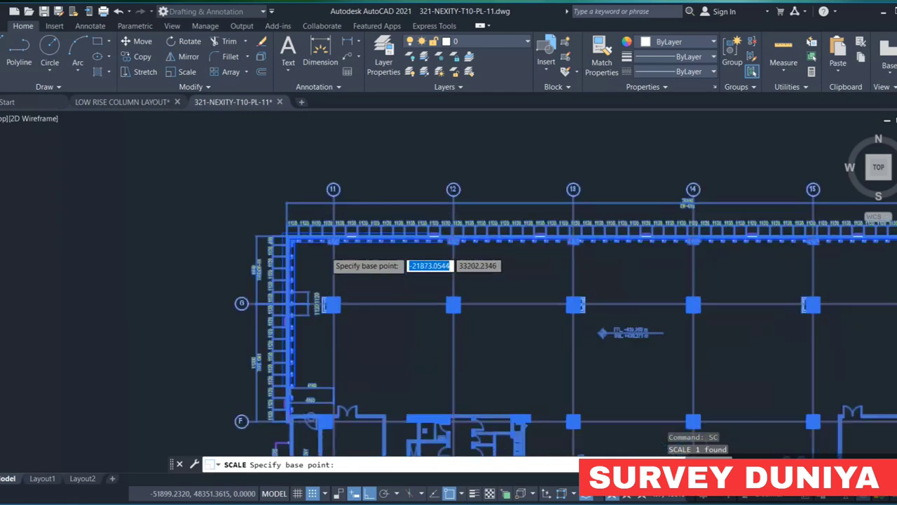
scroll(324, 252, up, 2)
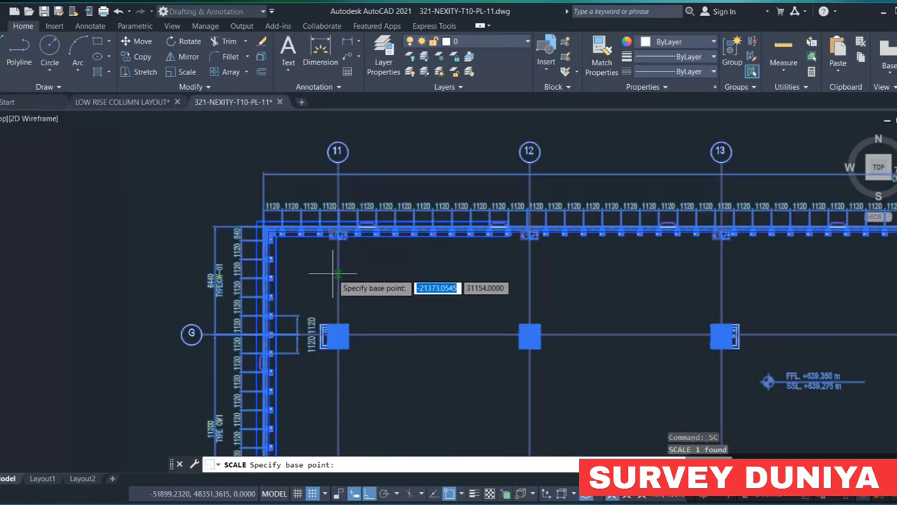
click(263, 174)
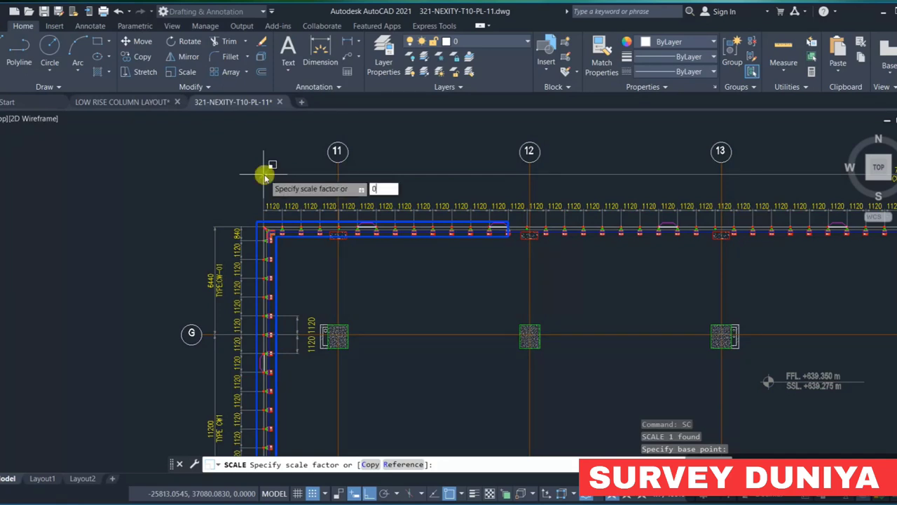
text(.001)
key(Return)
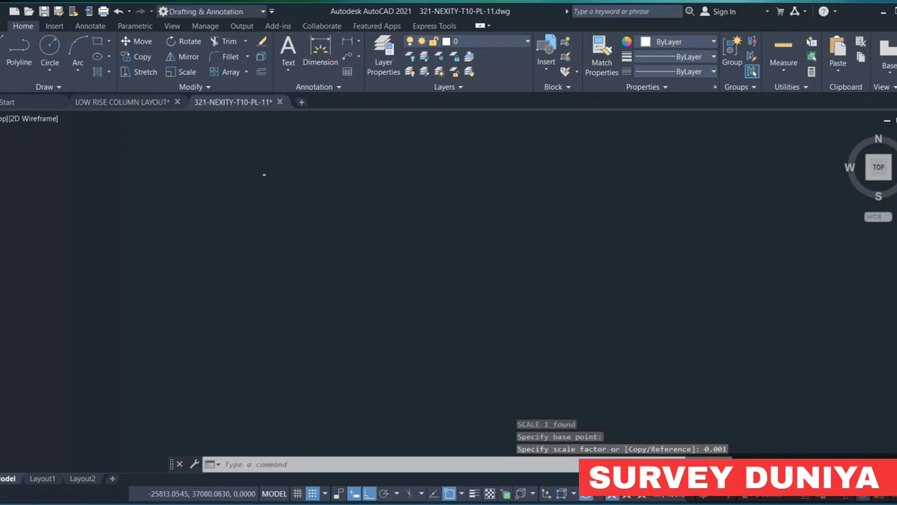
scroll(274, 177, up, 5)
scroll(279, 177, up, 3)
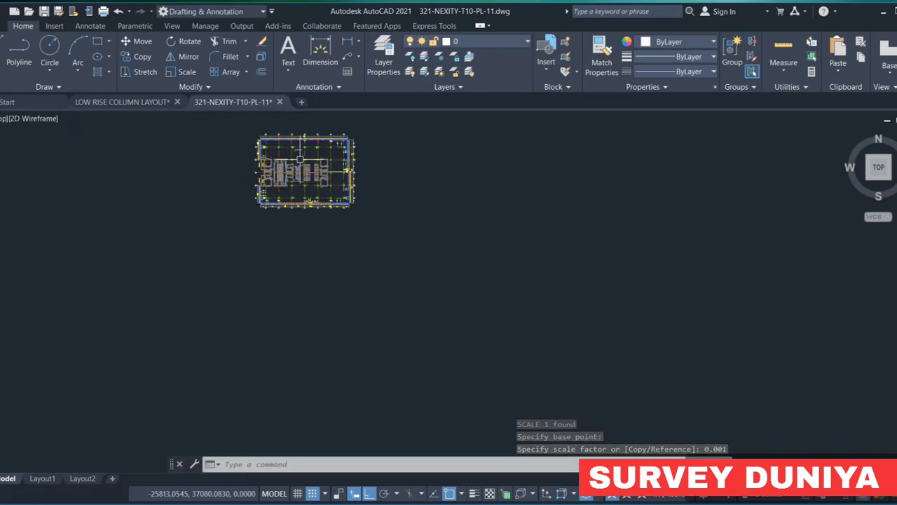
scroll(274, 196, up, 3)
scroll(270, 209, up, 2)
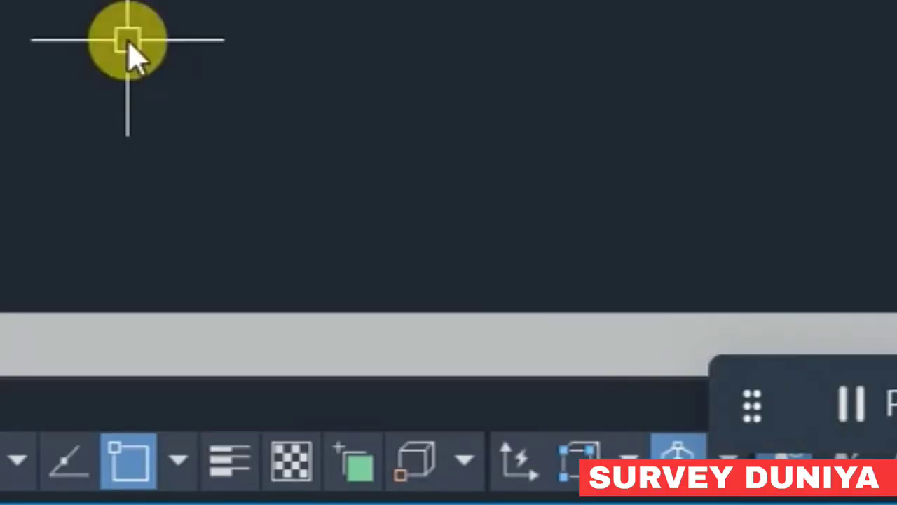
text(l)
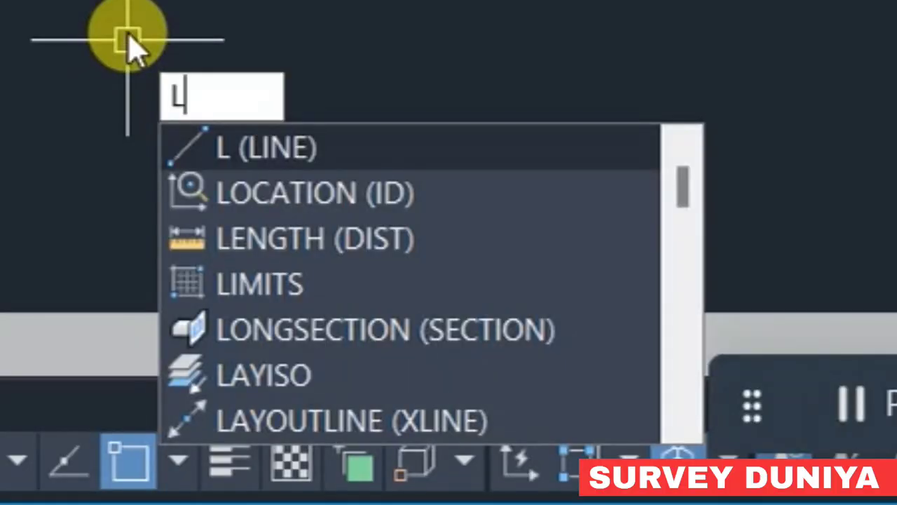
Step: Draw a line from 5116.207,7740.267 along the 137° polar track toward the lower right
key(Return)
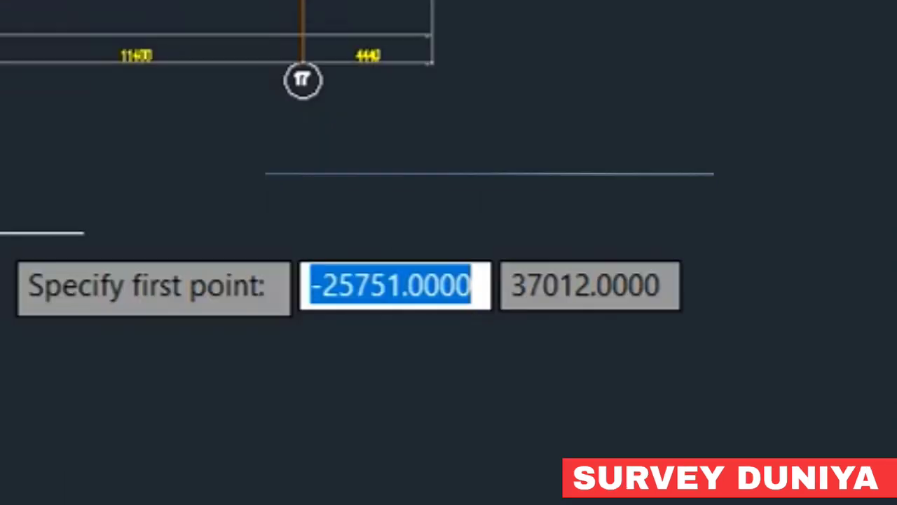
text(511)
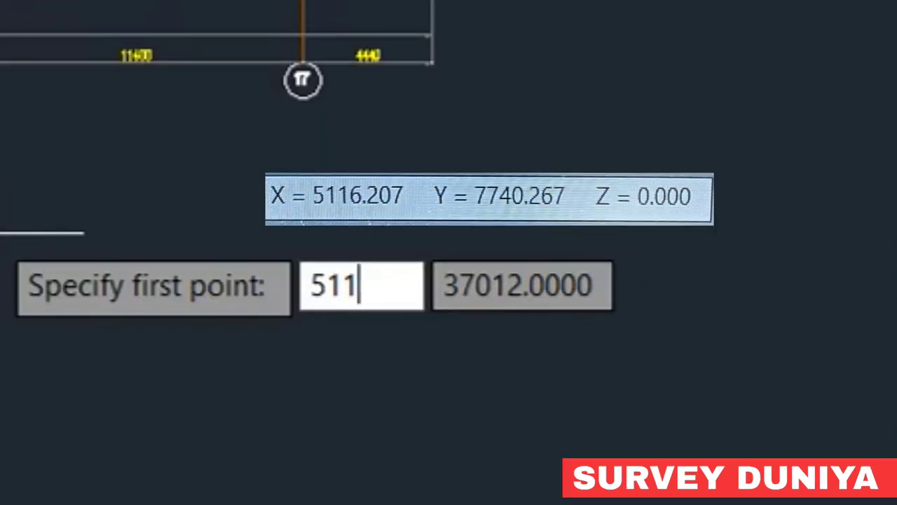
text(6)
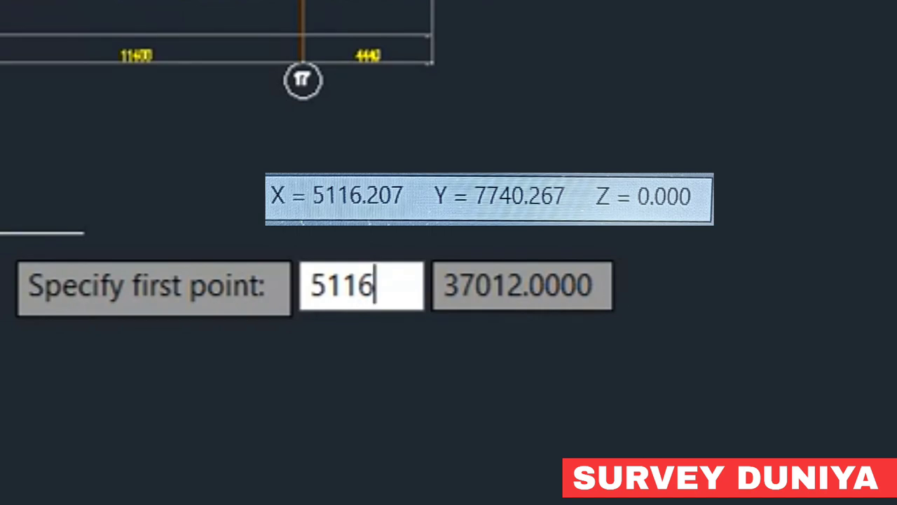
text(.)
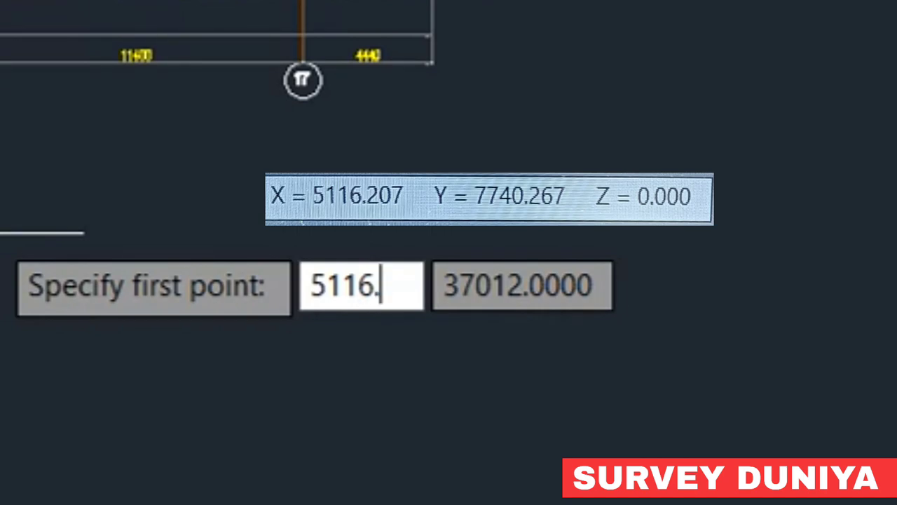
text(207)
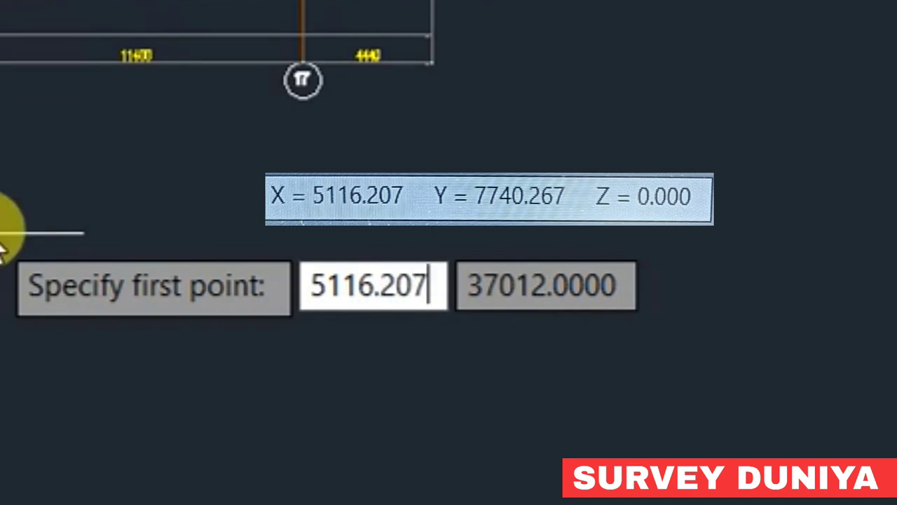
key(Tab)
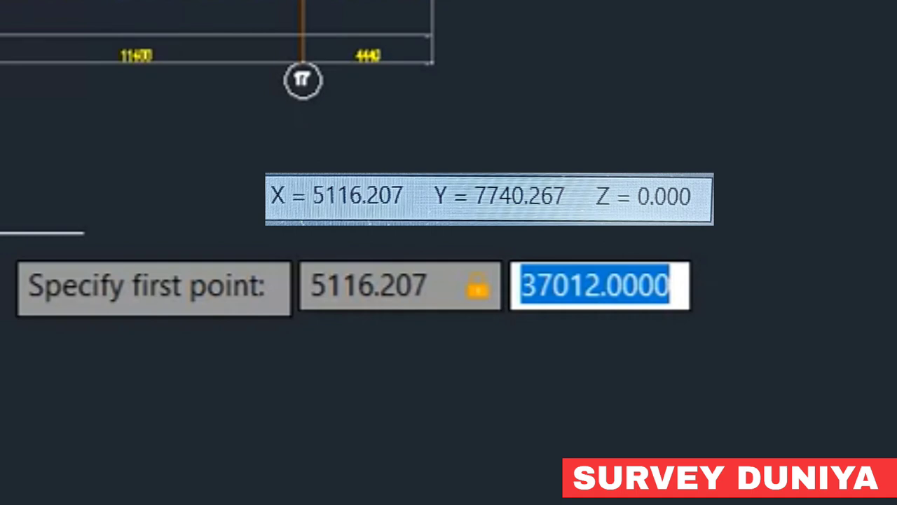
text(7740.)
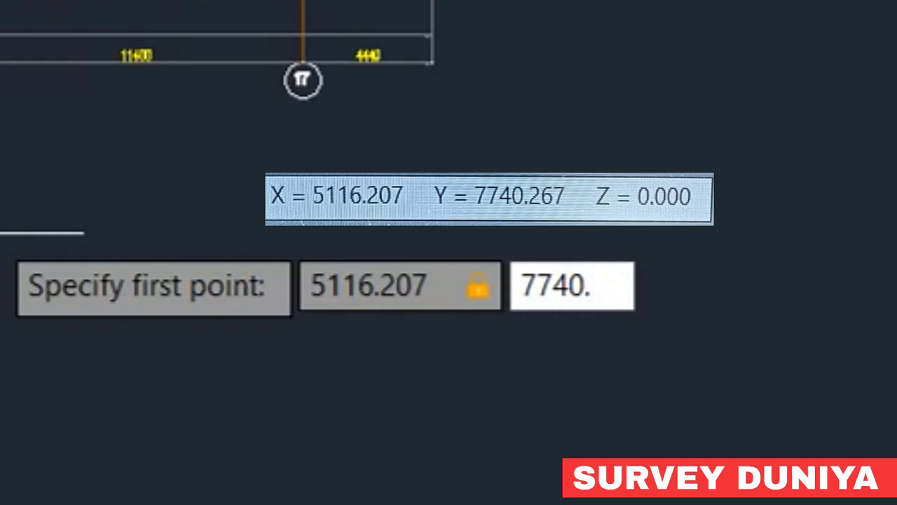
text(26)
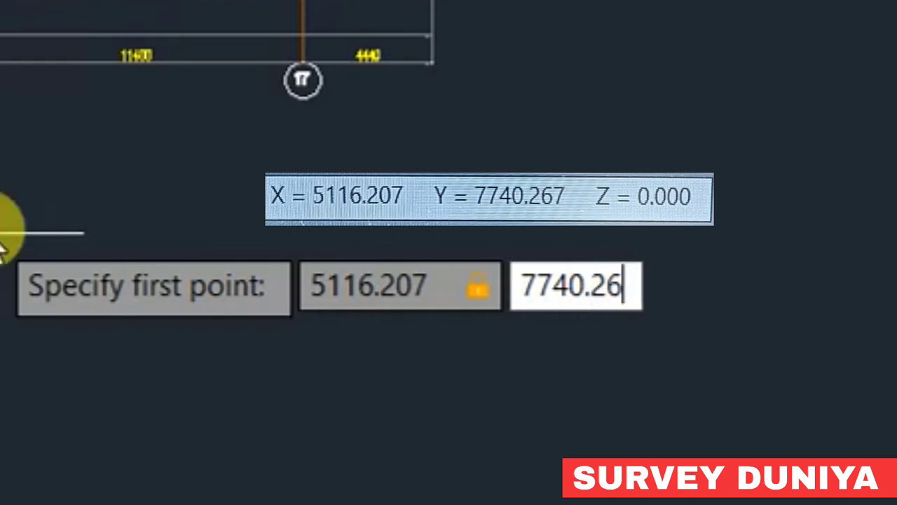
text(7)
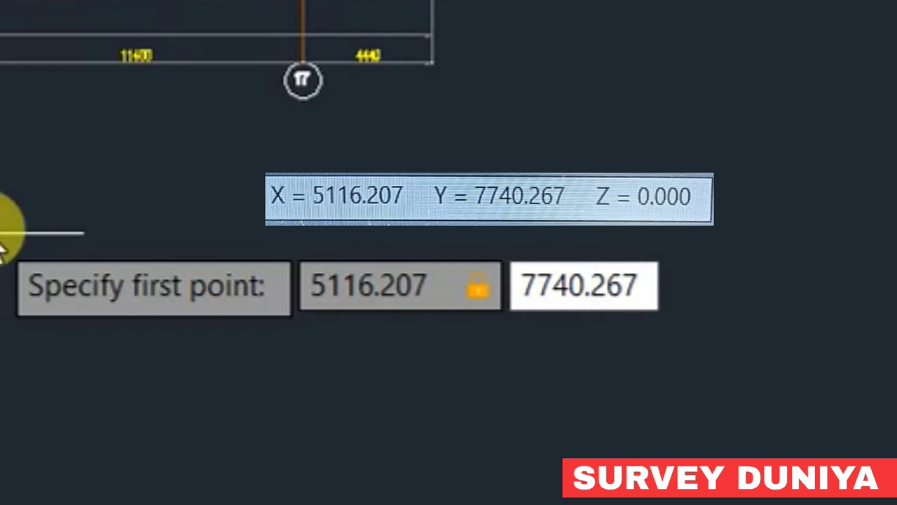
key(Return)
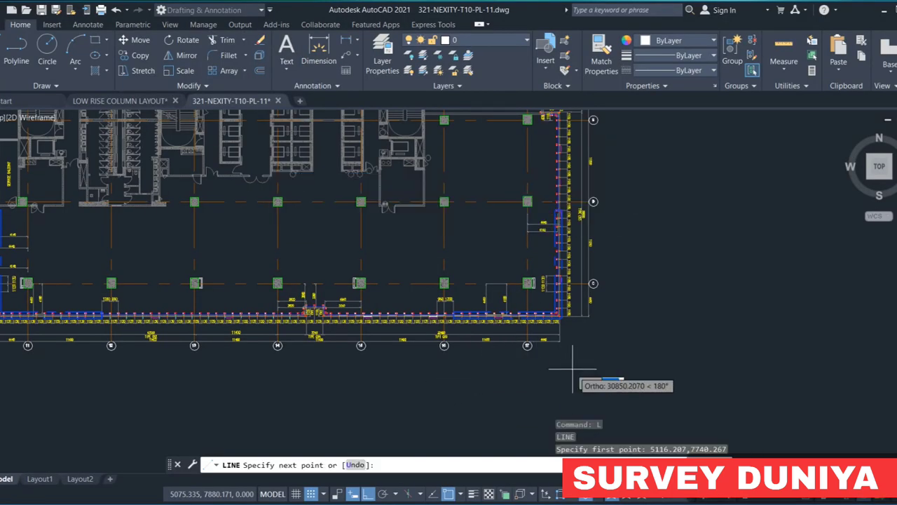
scroll(571, 371, down, 4)
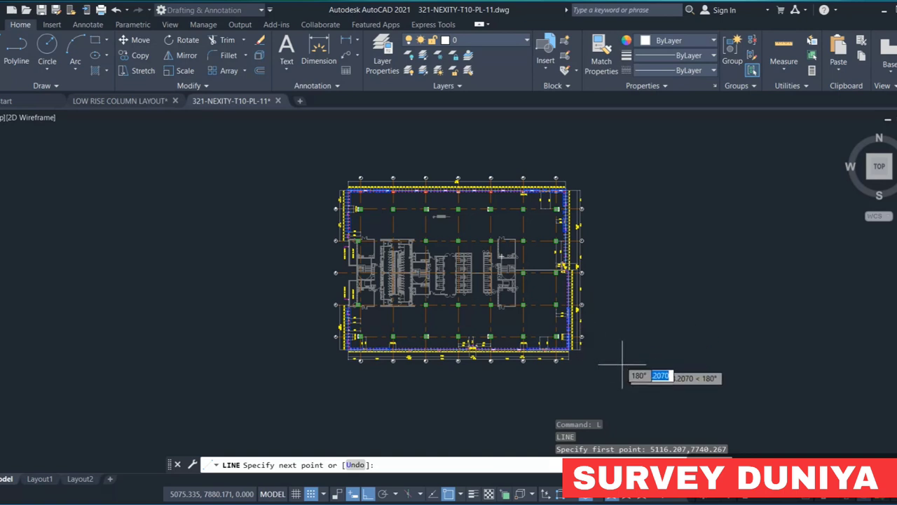
click(383, 494)
scroll(482, 438, down, 3)
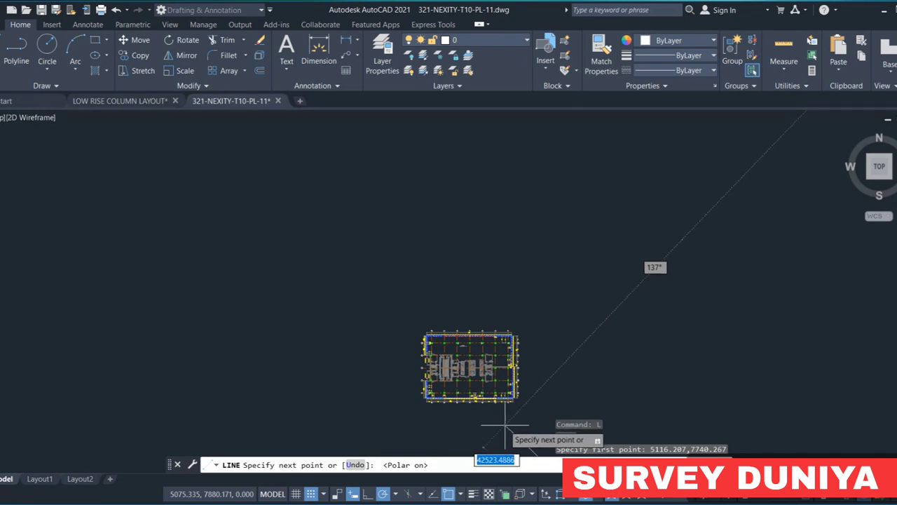
click(505, 424)
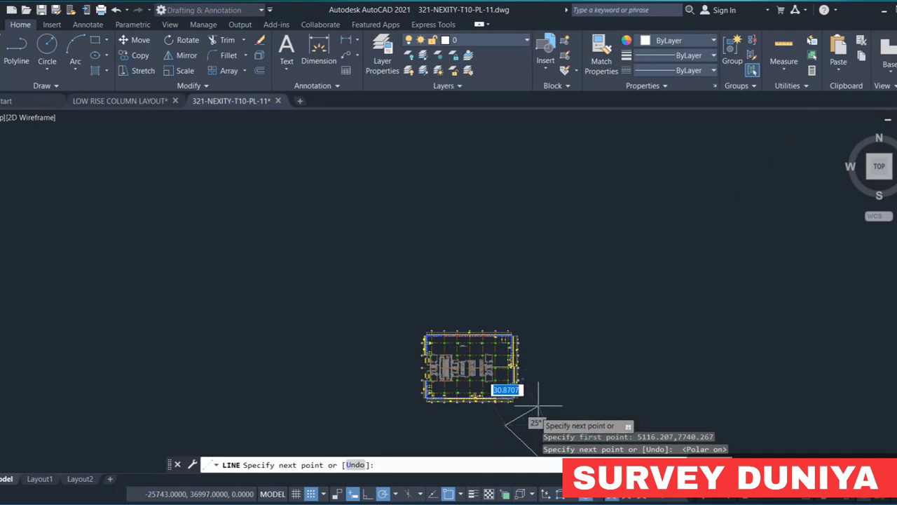
key(Escape)
scroll(543, 399, down, 5)
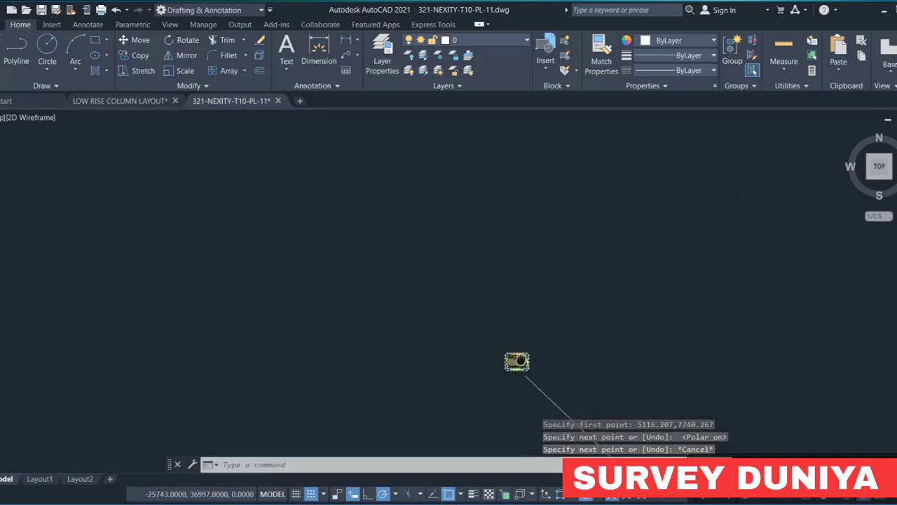
Step: Start a second line at coordinates 5069.418, 7790.160
middle_drag(524, 393, 469, 304)
scroll(471, 311, down, 2)
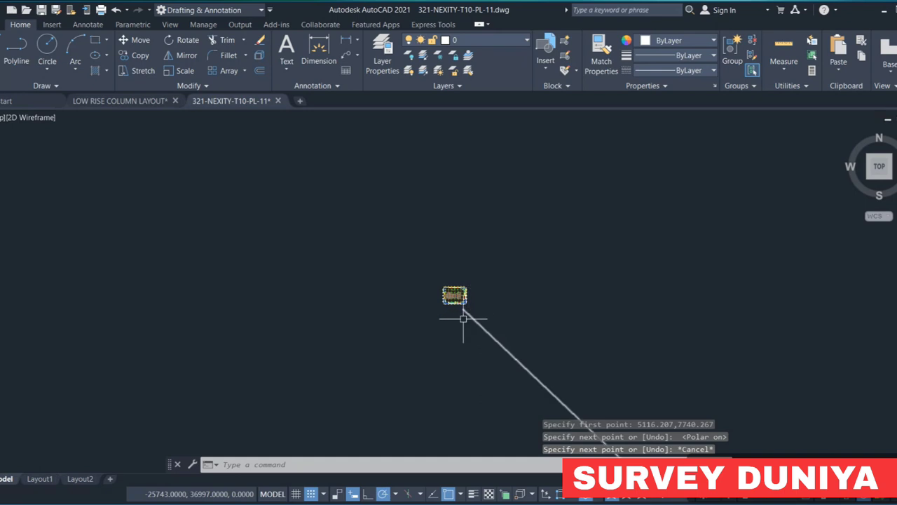
text(4)
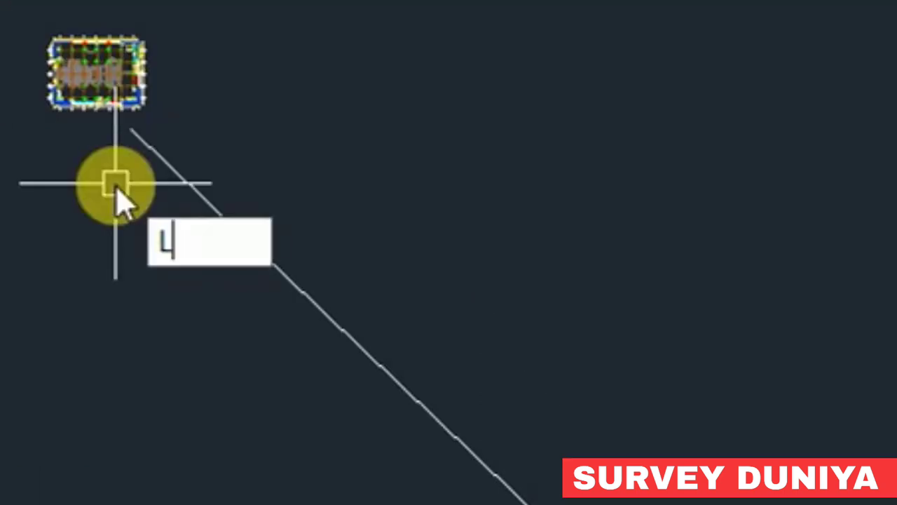
key(Return)
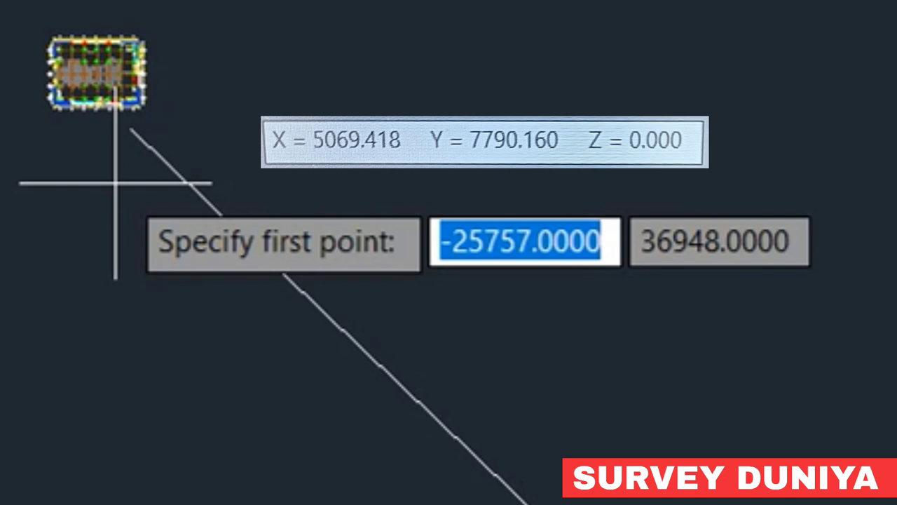
text(50)
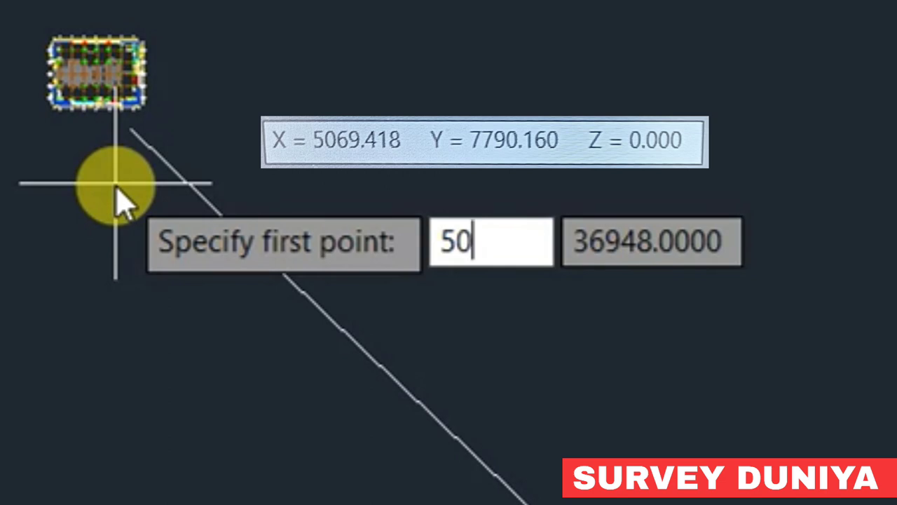
text(69.)
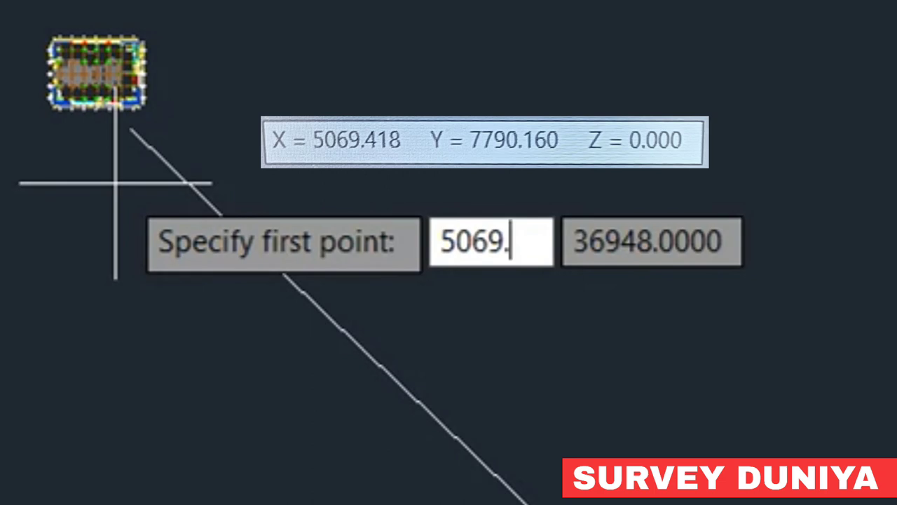
text(418)
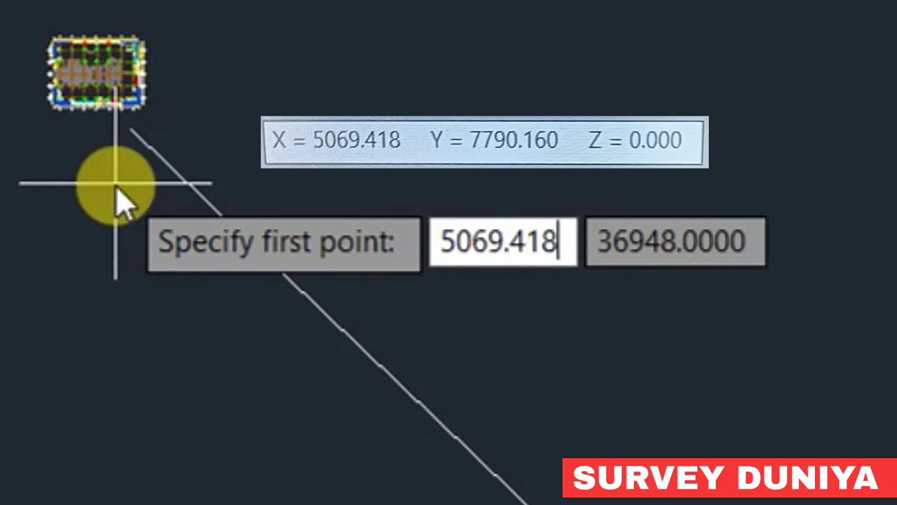
key(Tab)
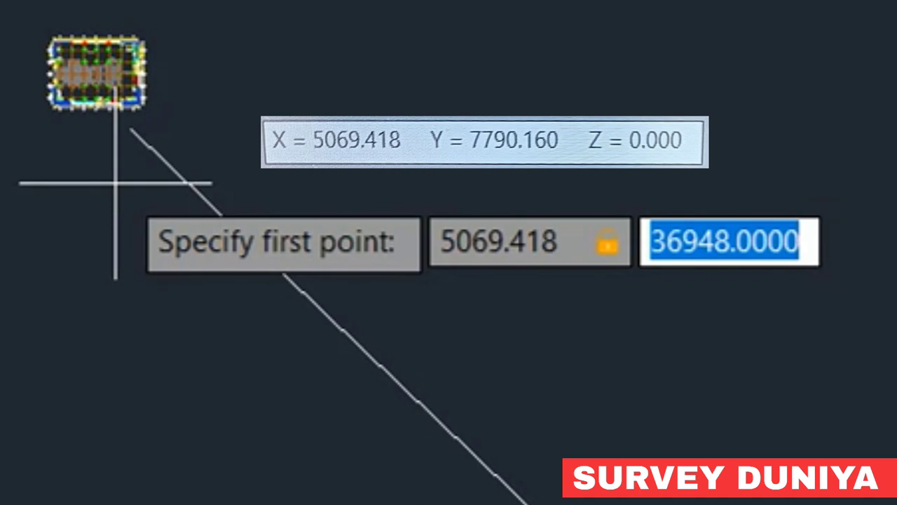
text(7790.)
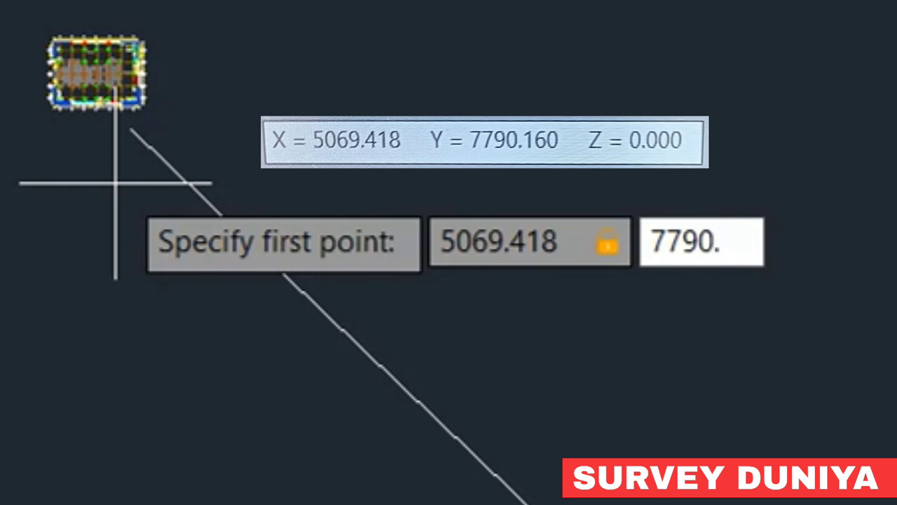
text(160)
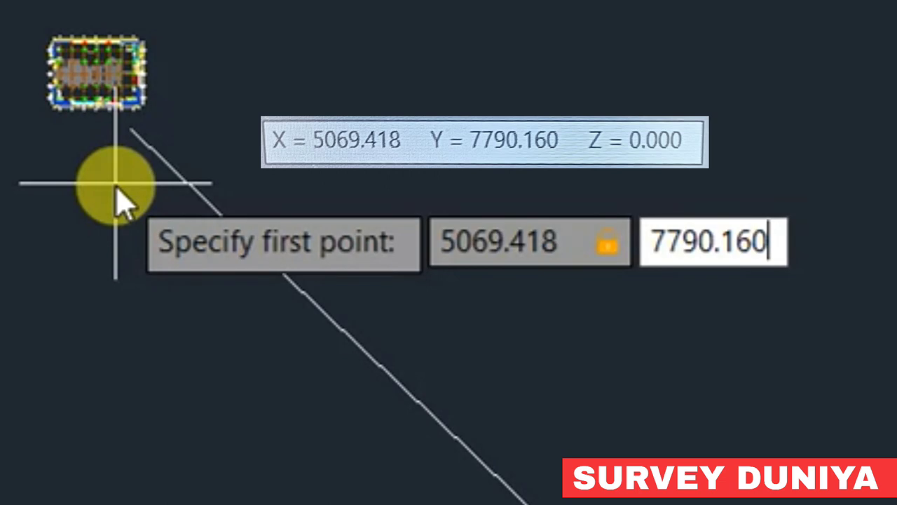
key(Return)
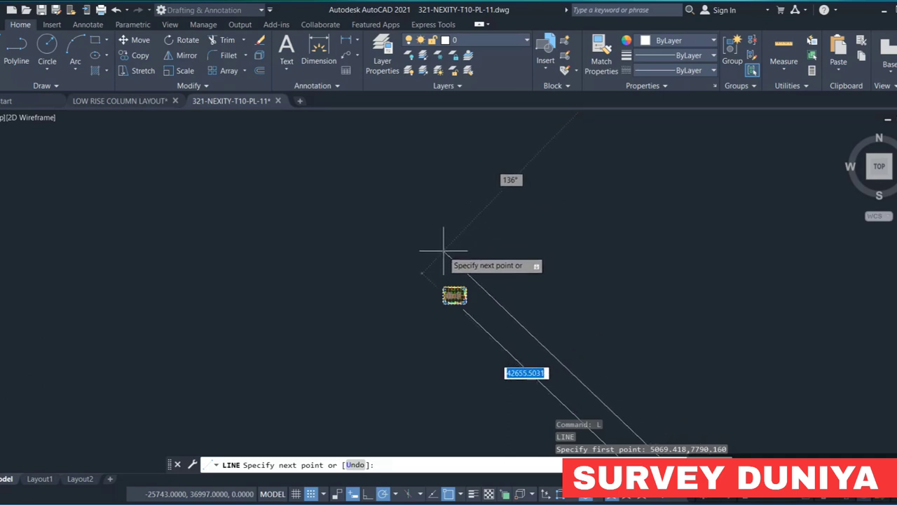
Step: End the second line and move the whole floor plan, based at its corner near grid C/17
key(Escape)
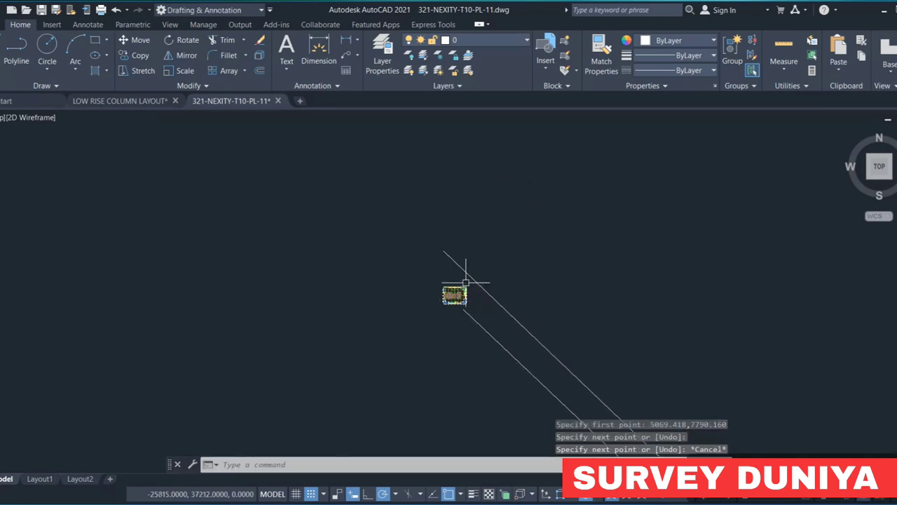
scroll(465, 282, up, 5)
click(463, 350)
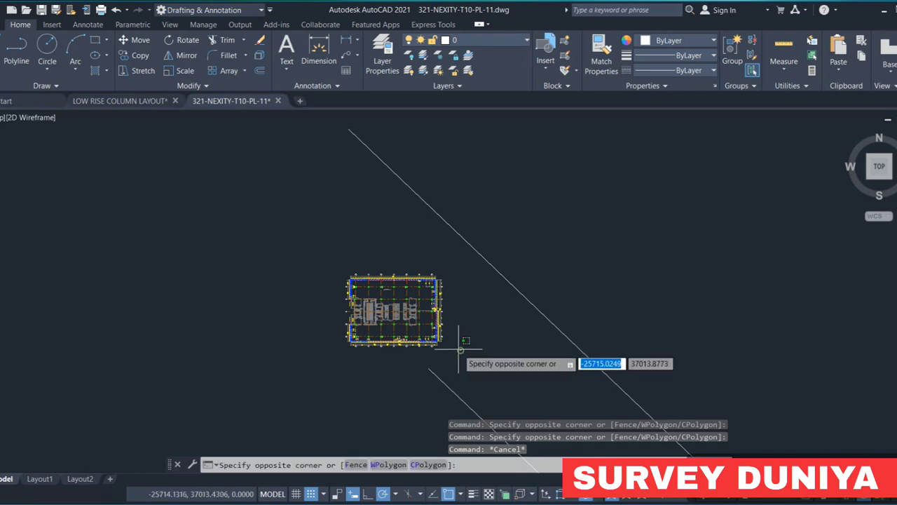
click(313, 270)
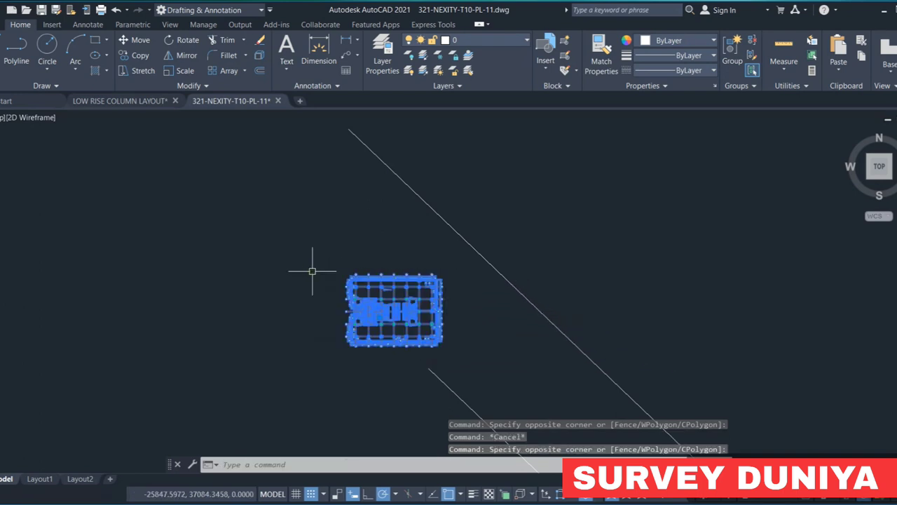
text(M)
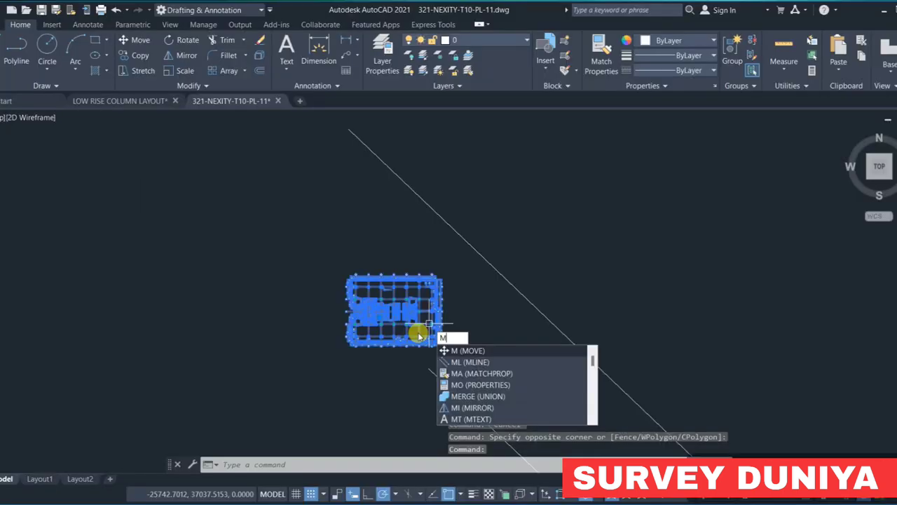
key(Return)
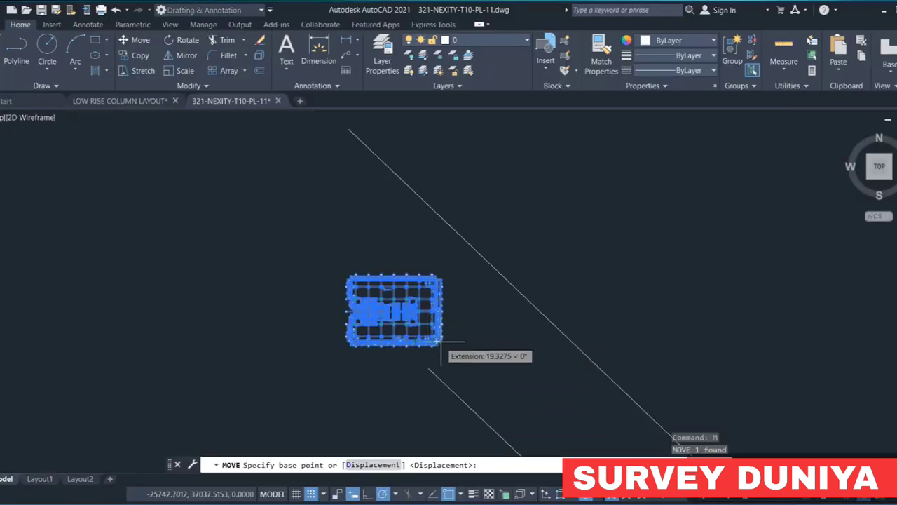
scroll(443, 345, up, 4)
scroll(441, 350, up, 3)
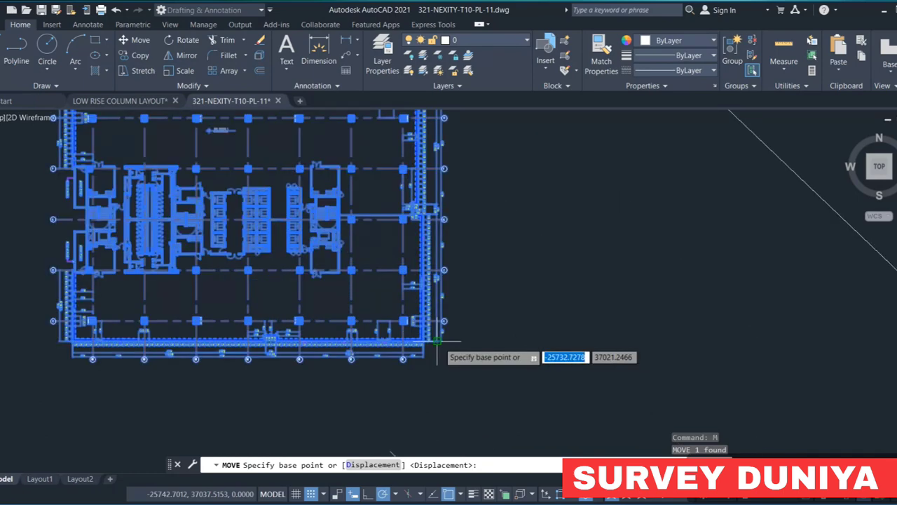
scroll(440, 354, up, 4)
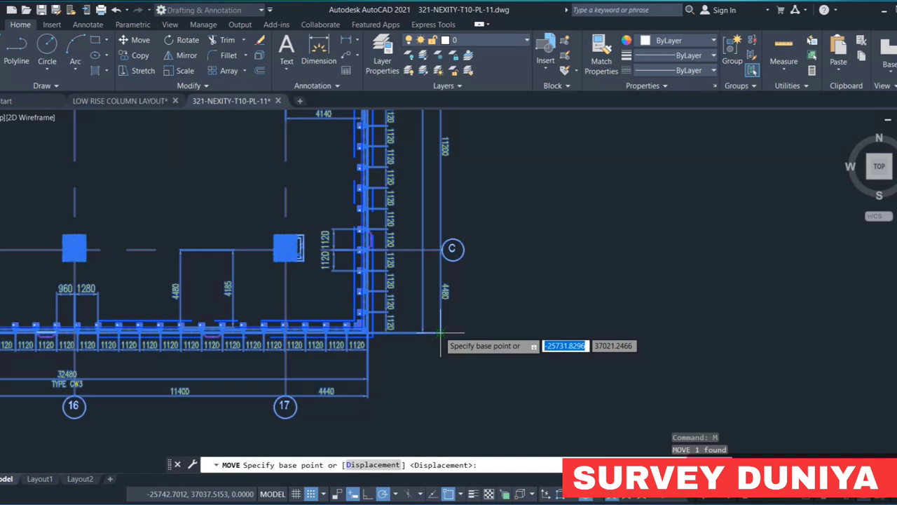
click(440, 334)
Step: Drop the floor plan at its new position along the diagonal reference lines
scroll(484, 364, down, 3)
scroll(494, 363, down, 3)
scroll(490, 366, down, 3)
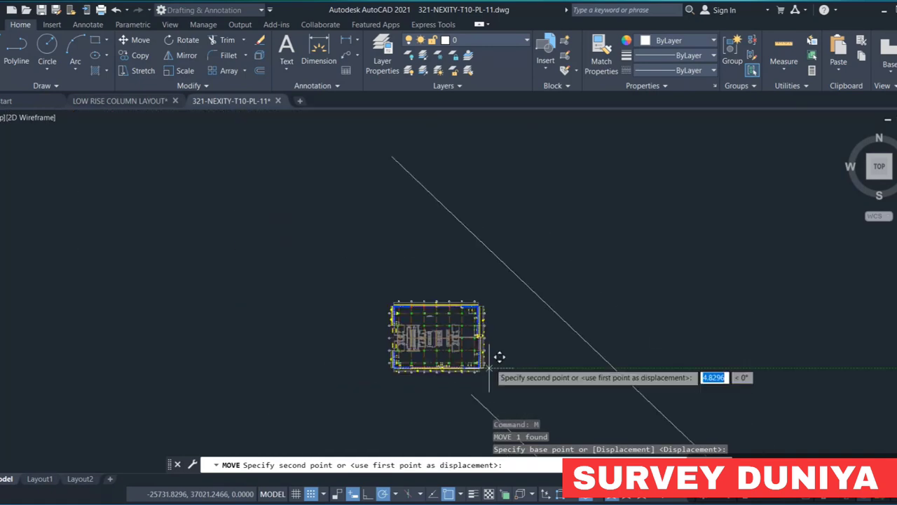
scroll(499, 357, down, 2)
scroll(500, 350, down, 4)
mouse_move(566, 399)
middle_down()
mouse_move(492, 326)
mouse_move(425, 280)
middle_up()
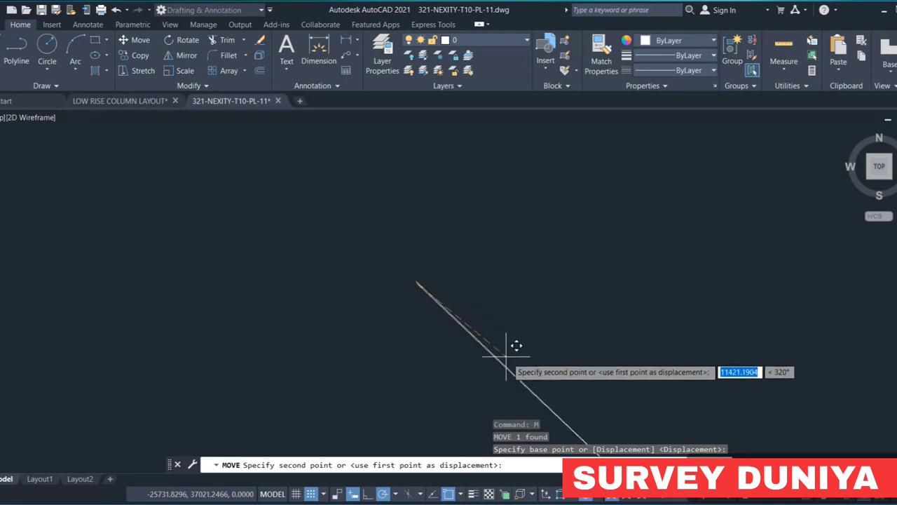
middle_drag(506, 356, 514, 341)
scroll(477, 257, up, 2)
scroll(484, 277, down, 2)
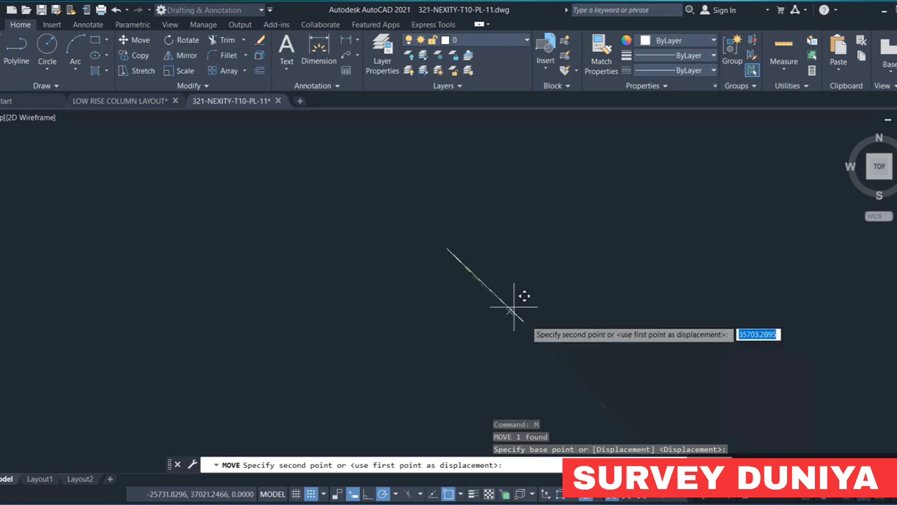
scroll(519, 312, up, 2)
scroll(533, 308, up, 2)
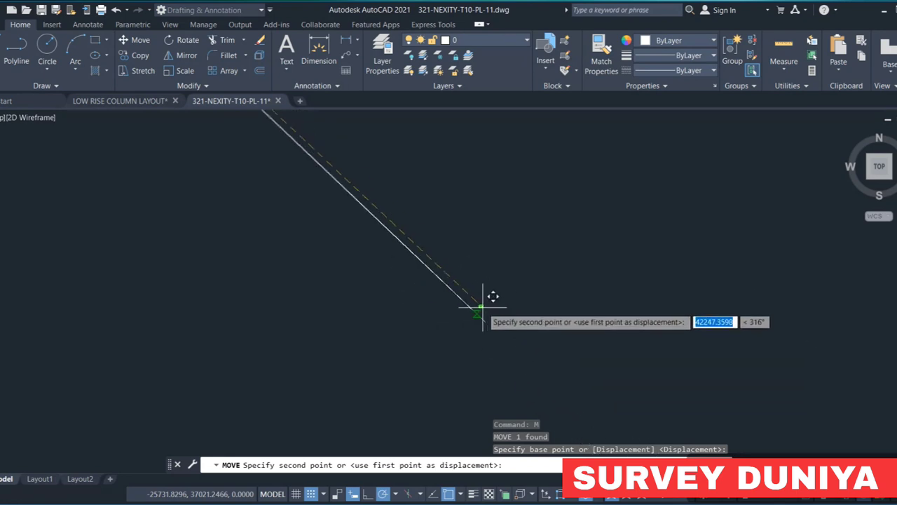
scroll(480, 316, up, 2)
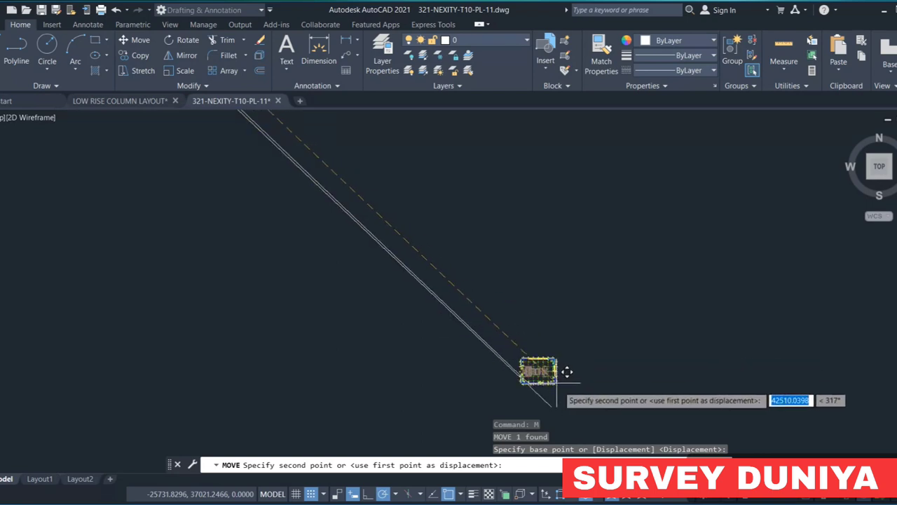
scroll(488, 253, up, 2)
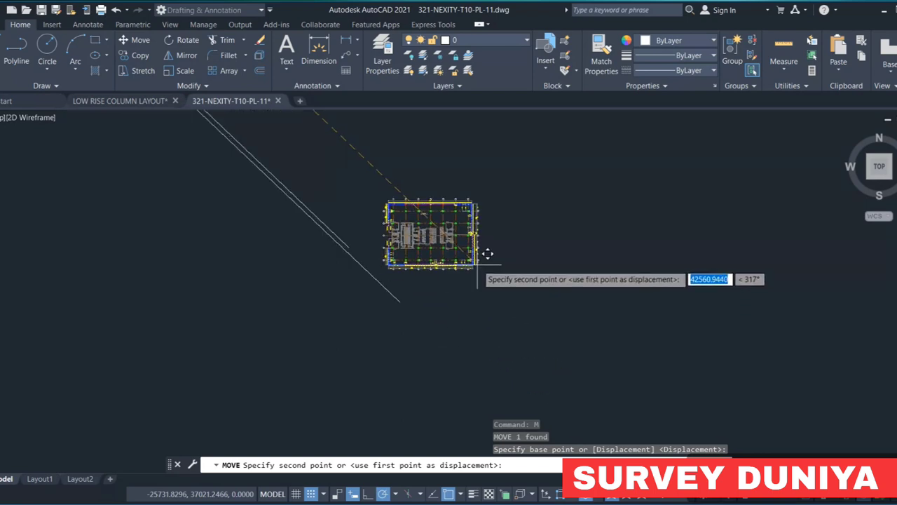
scroll(487, 254, up, 1)
scroll(494, 251, up, 2)
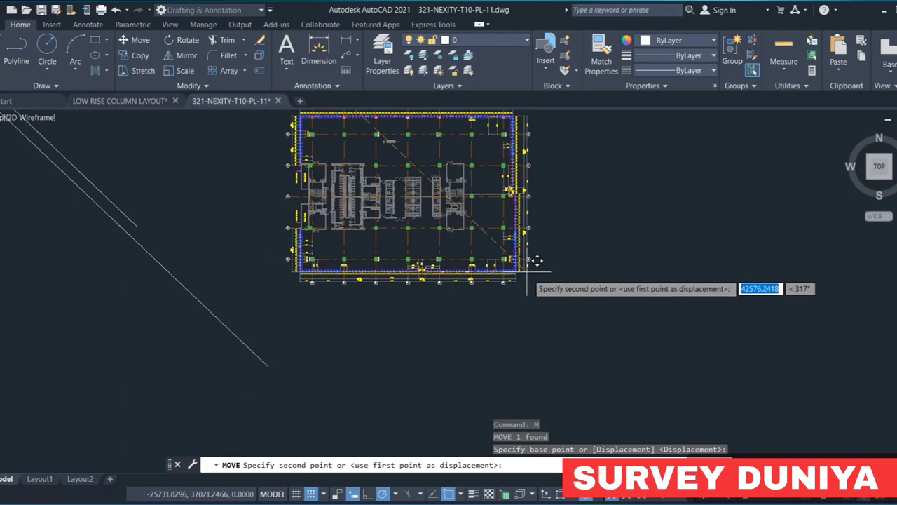
scroll(536, 261, down, 2)
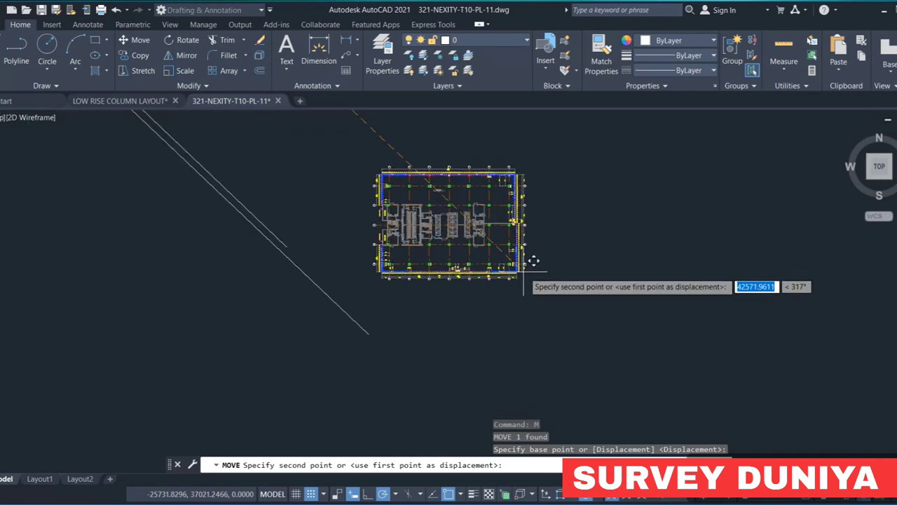
click(524, 272)
Step: Start ALIGN and window-select the whole floor plan as the objects to align
key(Escape)
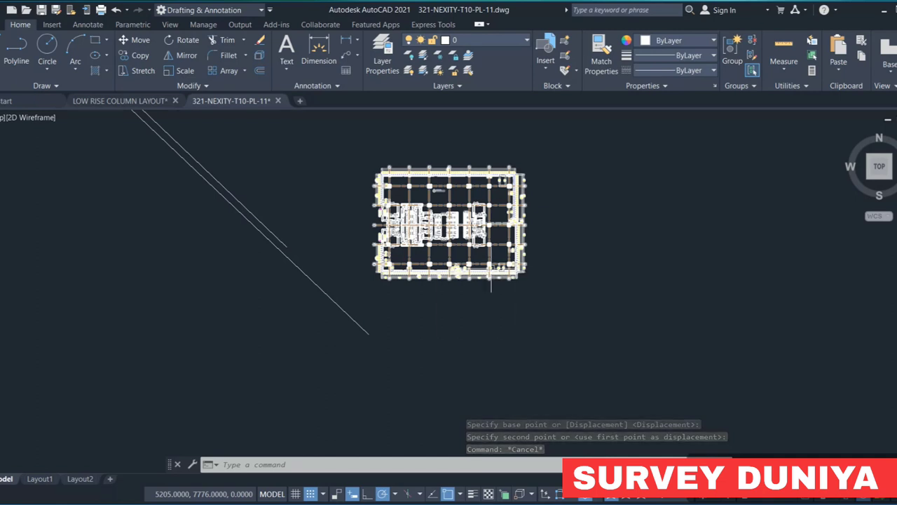
text(A)
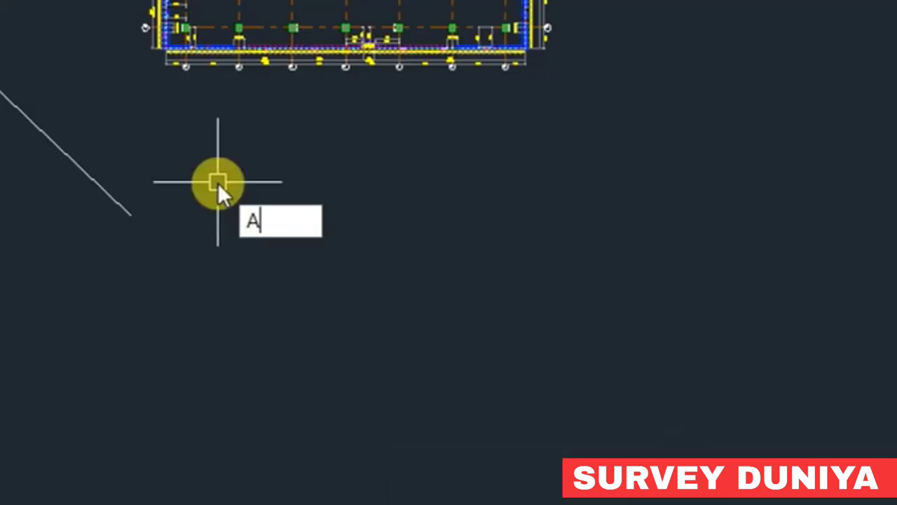
text(L)
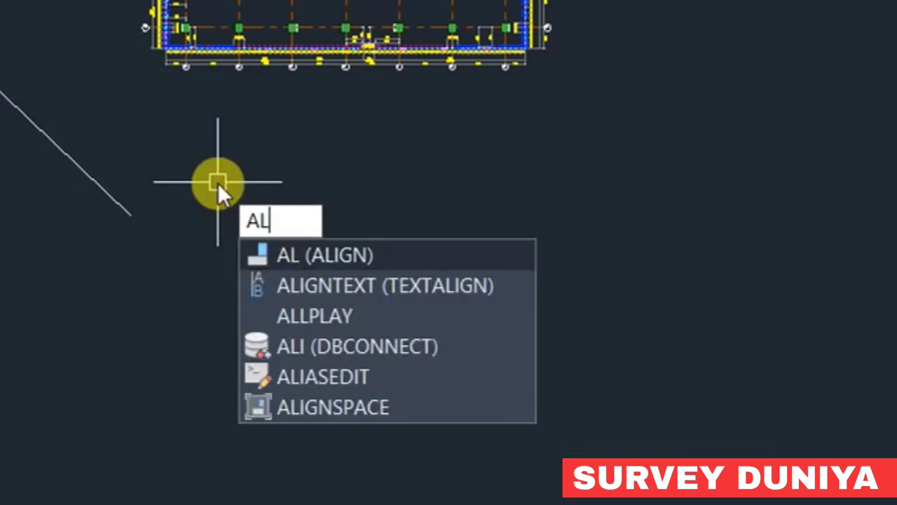
key(Return)
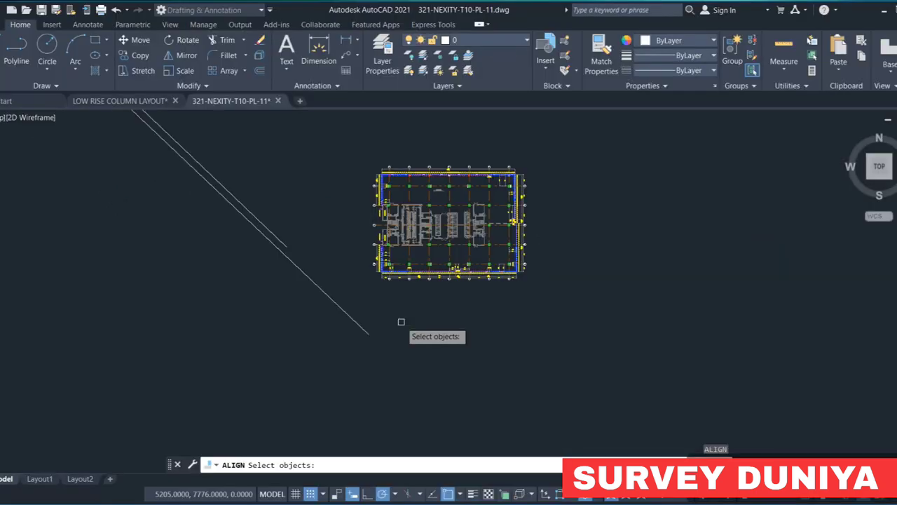
click(558, 295)
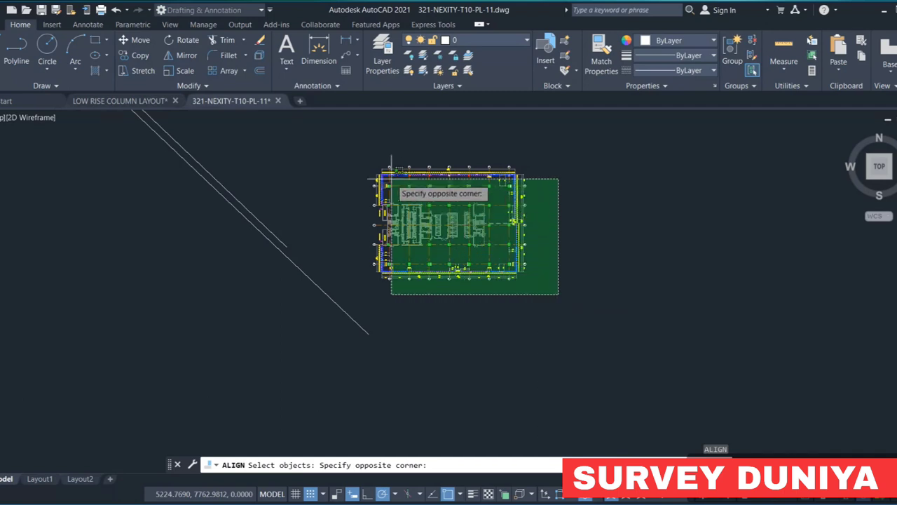
click(363, 149)
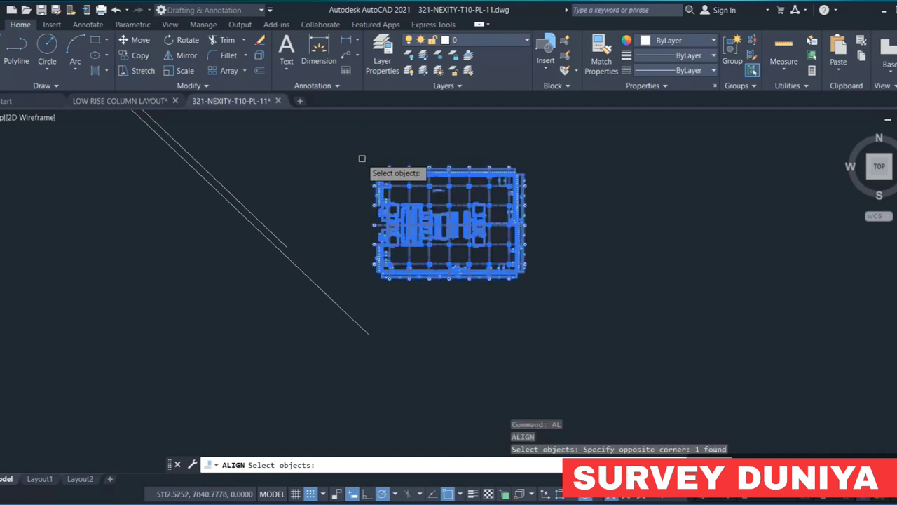
key(Return)
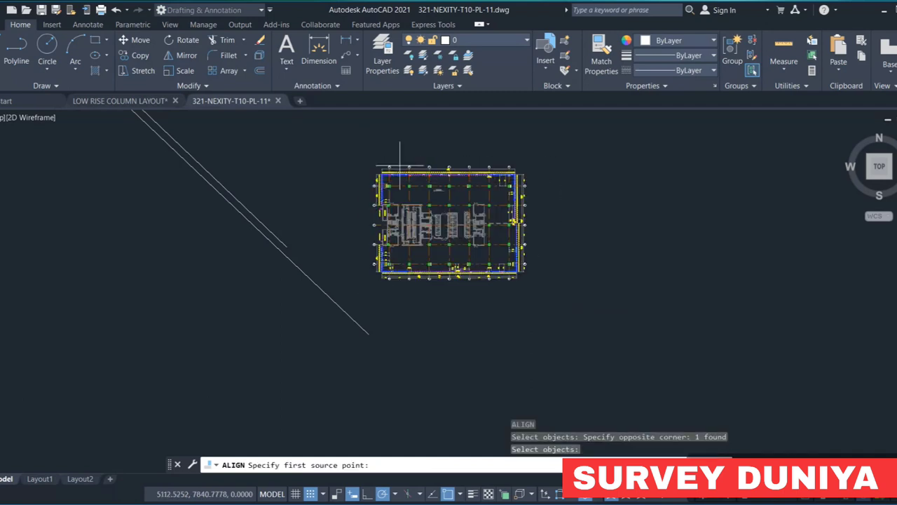
Step: Turn Ortho on, Snap off and Polar tracking on
scroll(508, 205, up, 3)
scroll(515, 210, up, 2)
scroll(512, 203, up, 2)
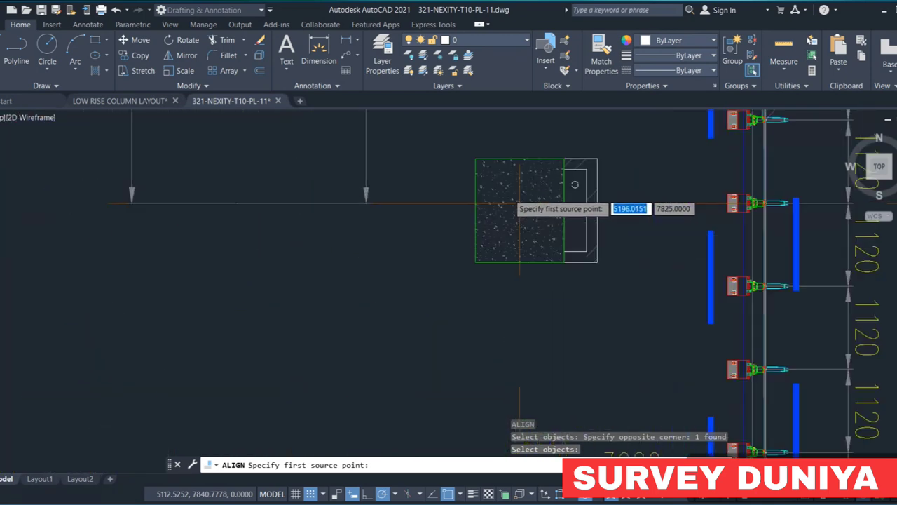
scroll(511, 203, up, 2)
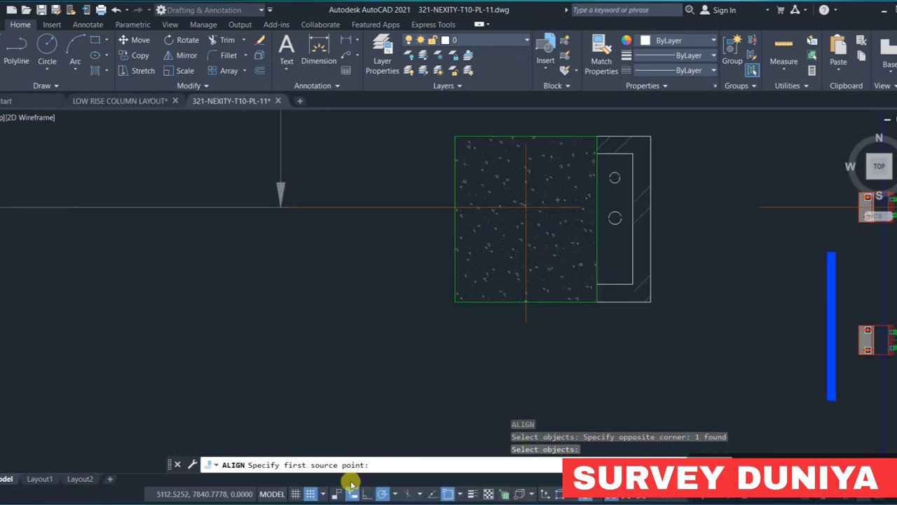
click(367, 494)
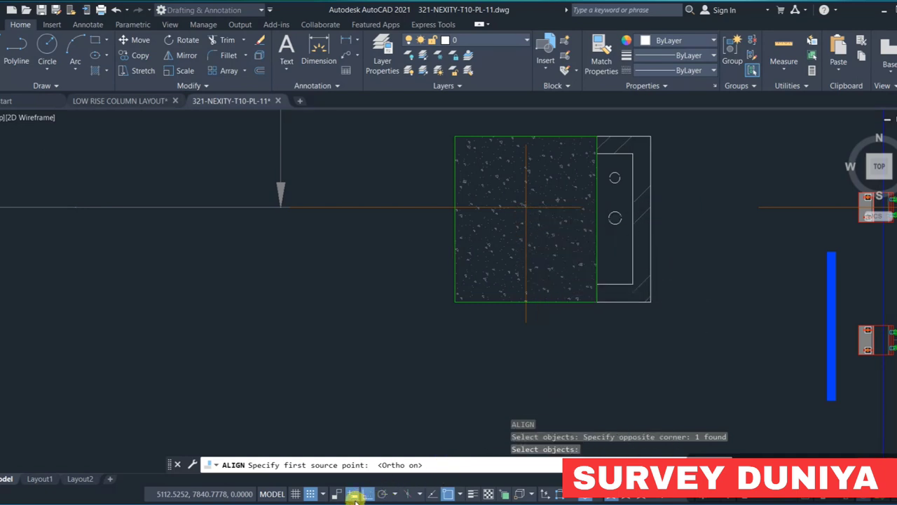
click(311, 493)
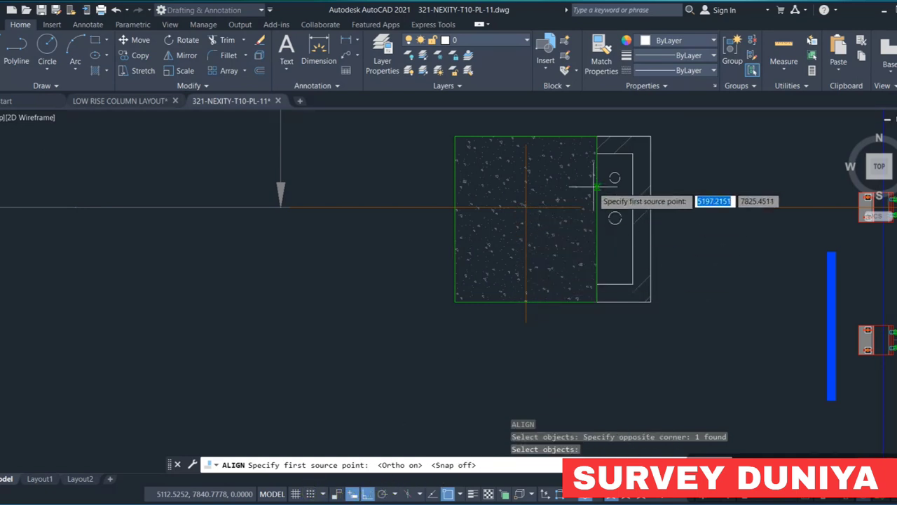
scroll(525, 207, down, 2)
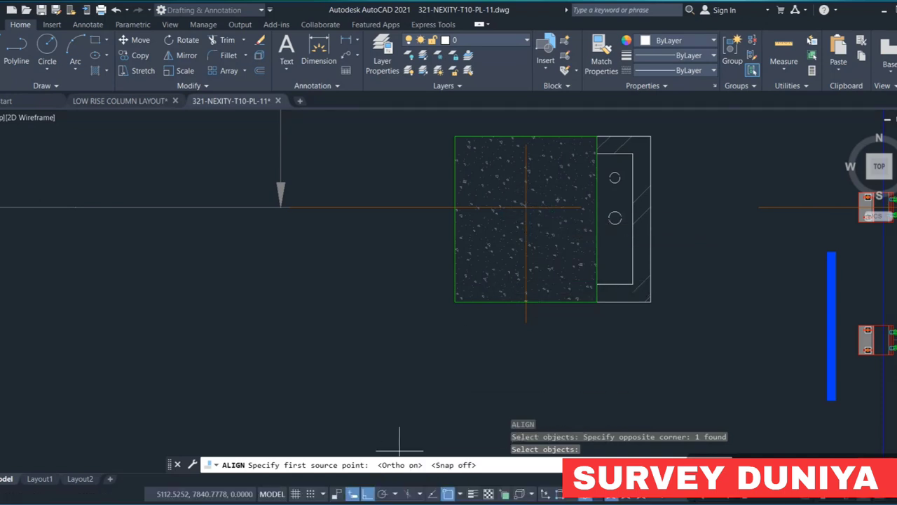
click(380, 494)
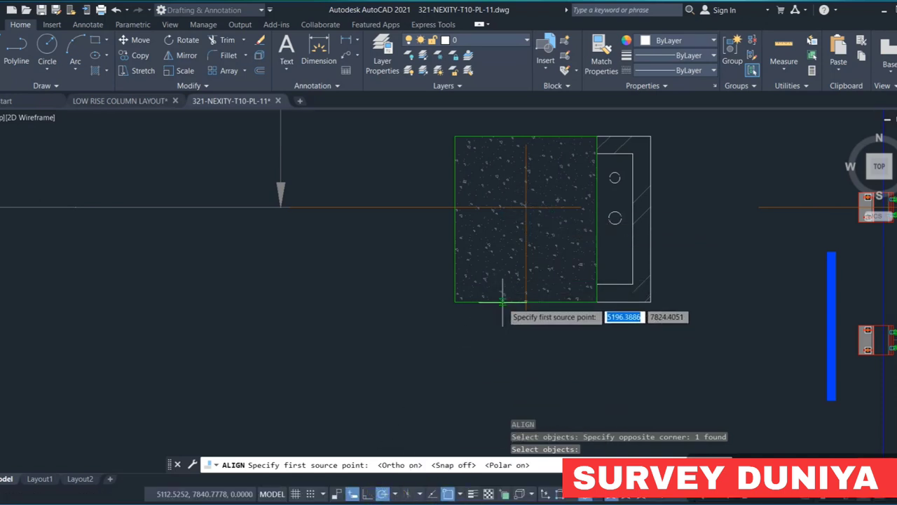
scroll(524, 205, down, 2)
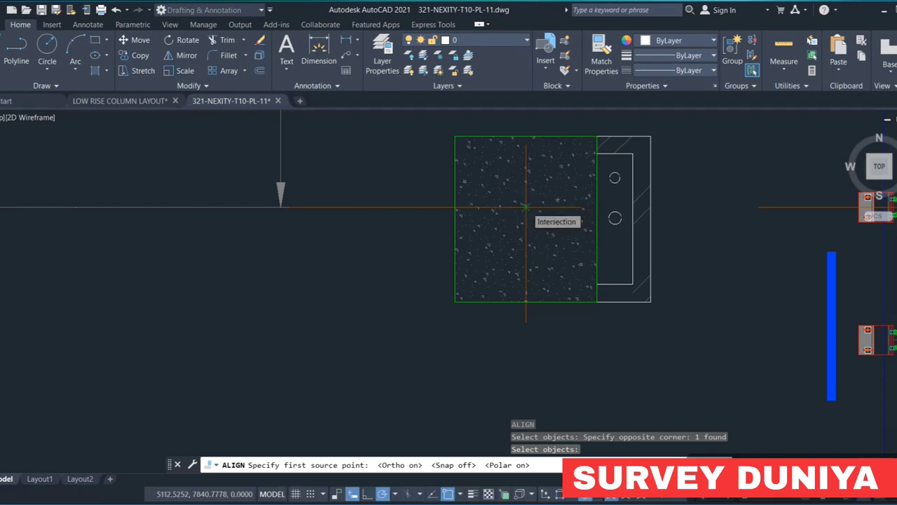
Step: Pair the first column centre with the point where the diagonal lines meet
click(525, 207)
scroll(490, 256, down, 3)
scroll(499, 260, down, 2)
scroll(494, 260, down, 3)
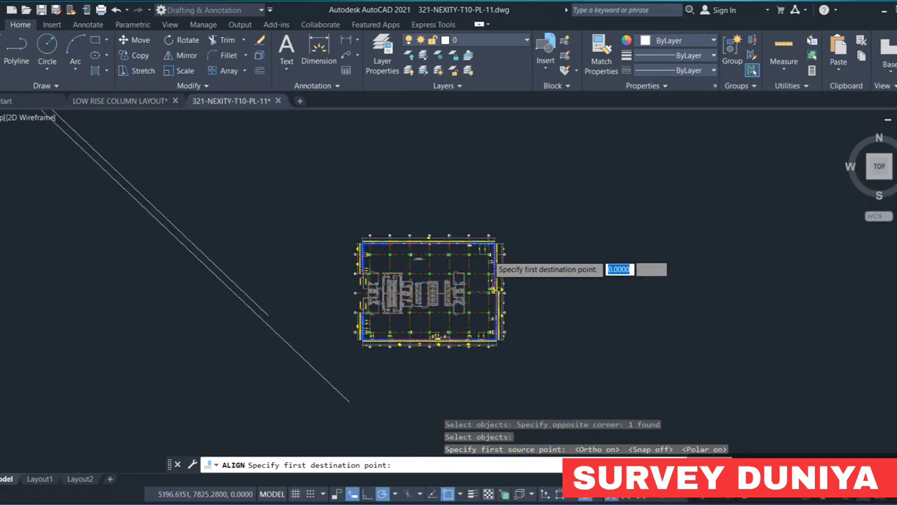
scroll(427, 336, down, 3)
scroll(421, 315, up, 4)
scroll(427, 312, down, 1)
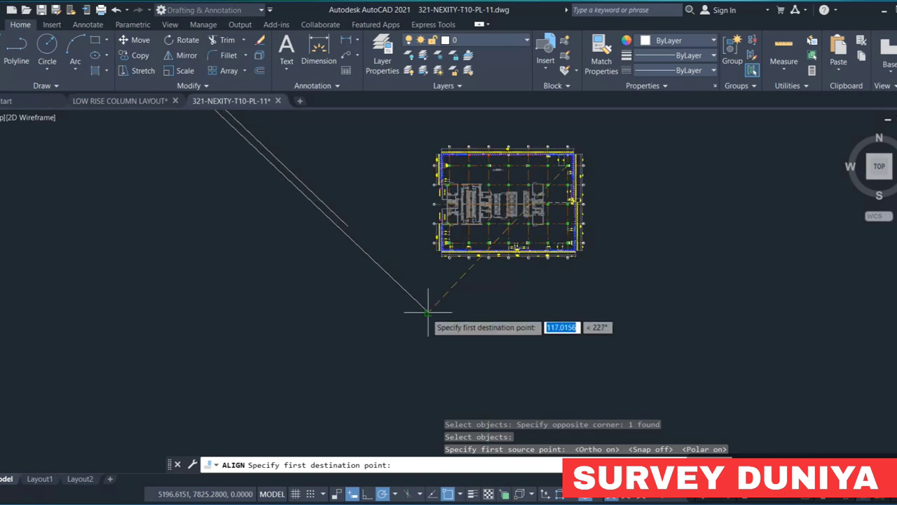
scroll(428, 313, up, 2)
scroll(431, 313, up, 2)
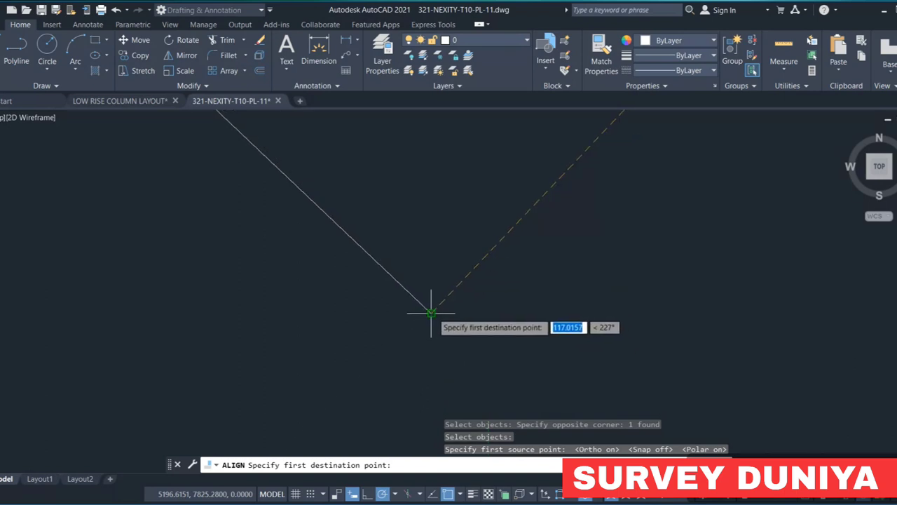
click(431, 313)
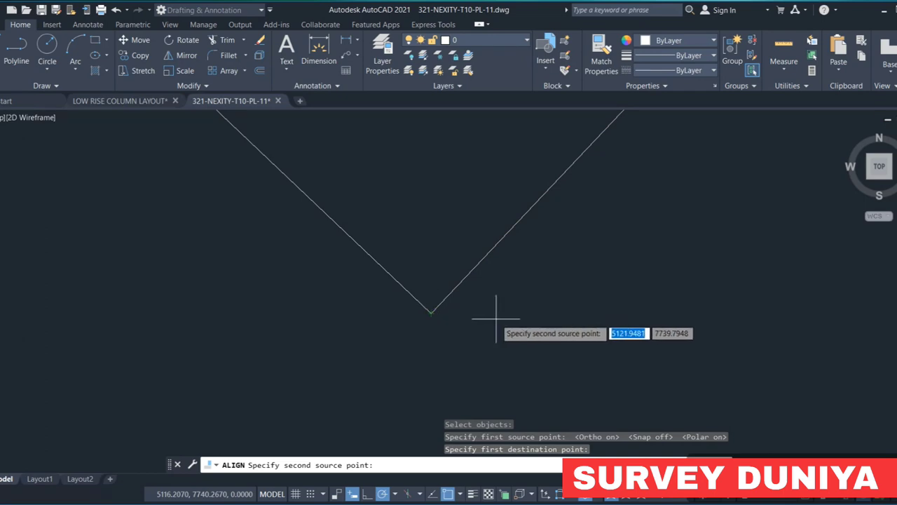
scroll(496, 319, down, 4)
scroll(508, 235, up, 3)
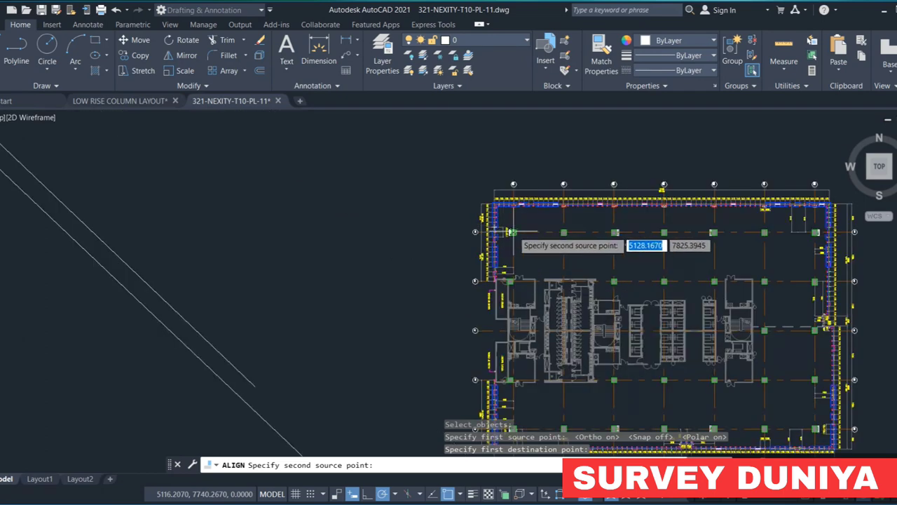
scroll(509, 232, up, 3)
scroll(491, 250, up, 2)
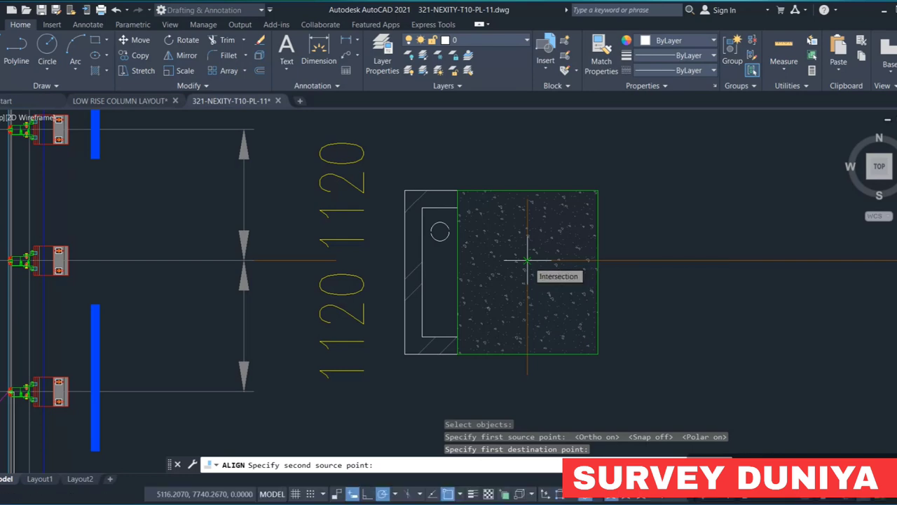
Step: Pair a second column centre with the diagonal line's endpoint
click(527, 261)
scroll(371, 295, down, 3)
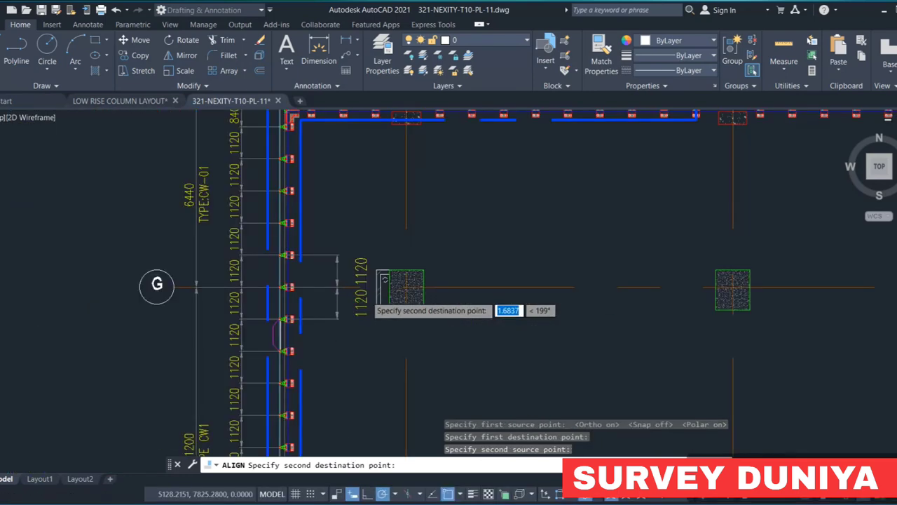
scroll(366, 293, down, 3)
scroll(365, 294, down, 2)
scroll(344, 301, down, 5)
scroll(320, 330, up, 7)
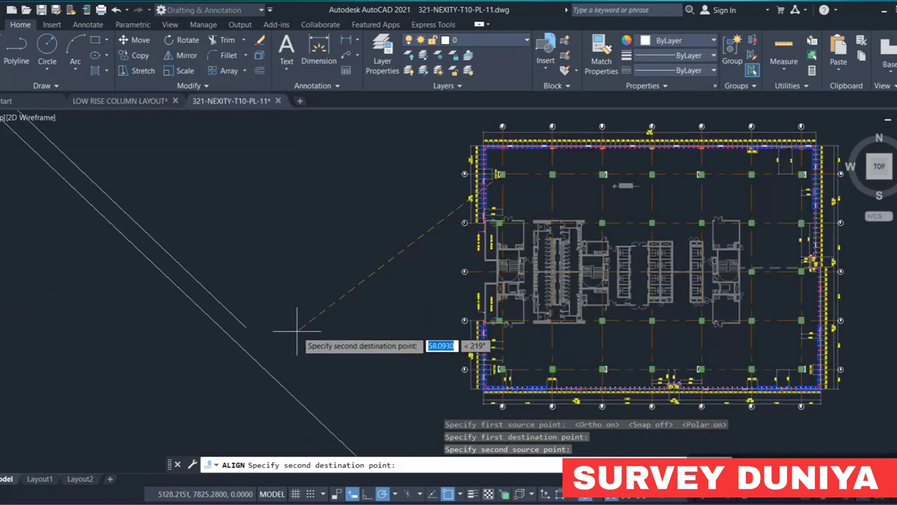
click(246, 327)
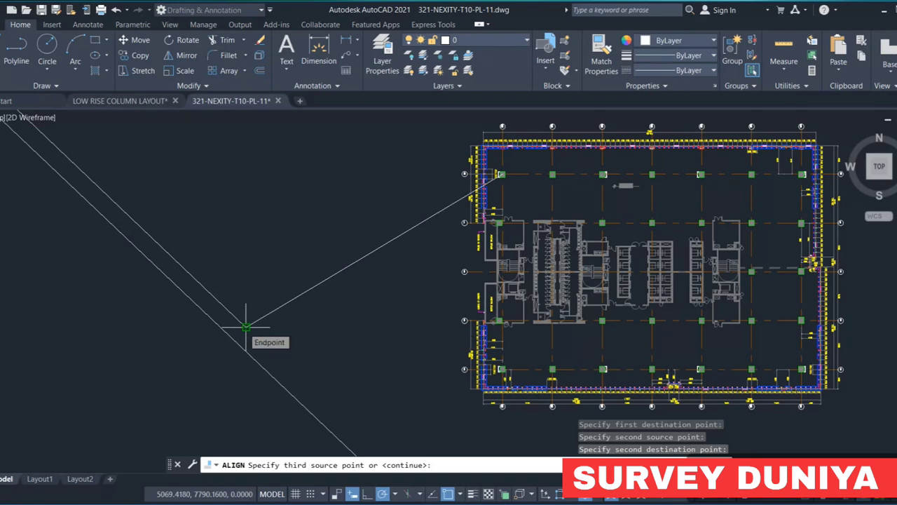
Step: Finish the alignment without a third pair, scaling the plan to the points
right_click(243, 328)
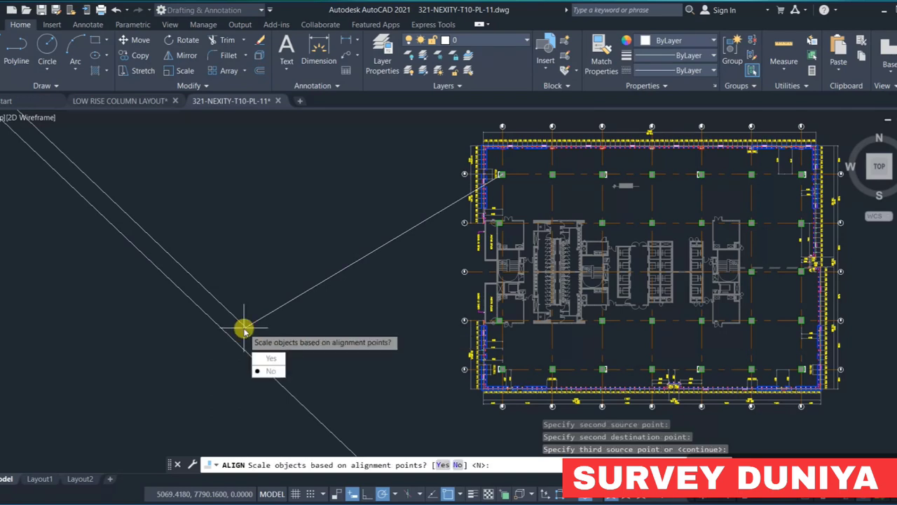
text(Y)
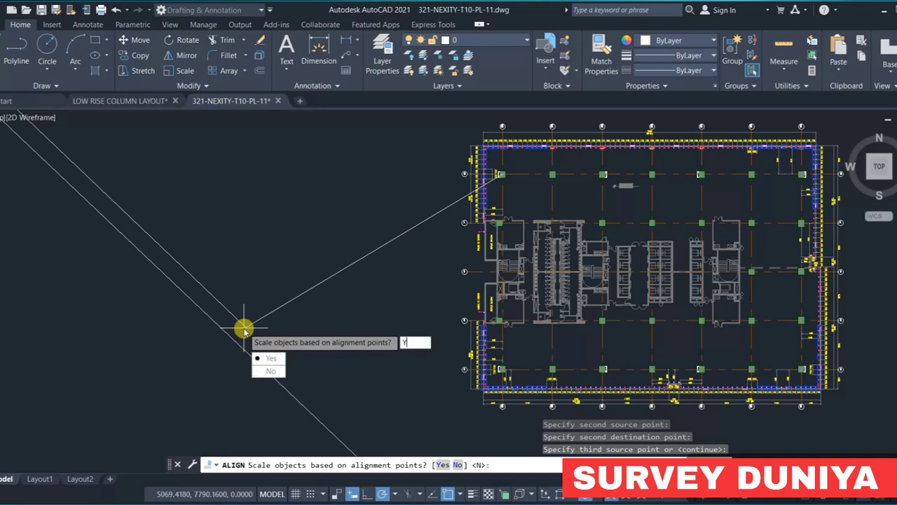
key(Return)
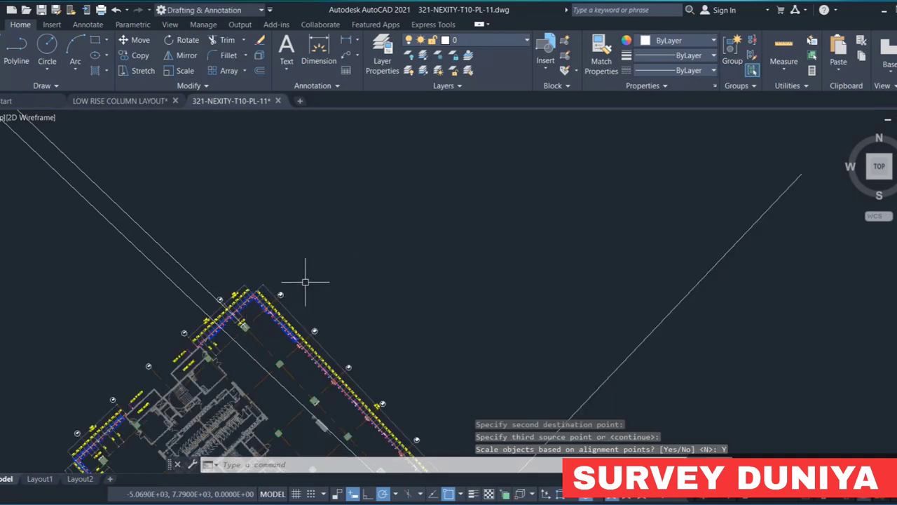
Step: Erase the two diagonal construction lines and zoom in on the corner column
scroll(304, 274, down, 3)
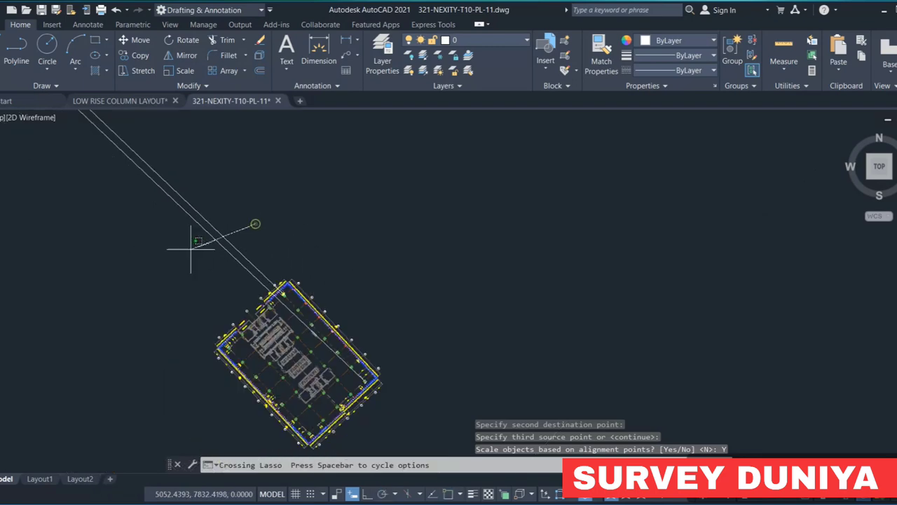
drag(253, 226, 160, 256)
key(Delete)
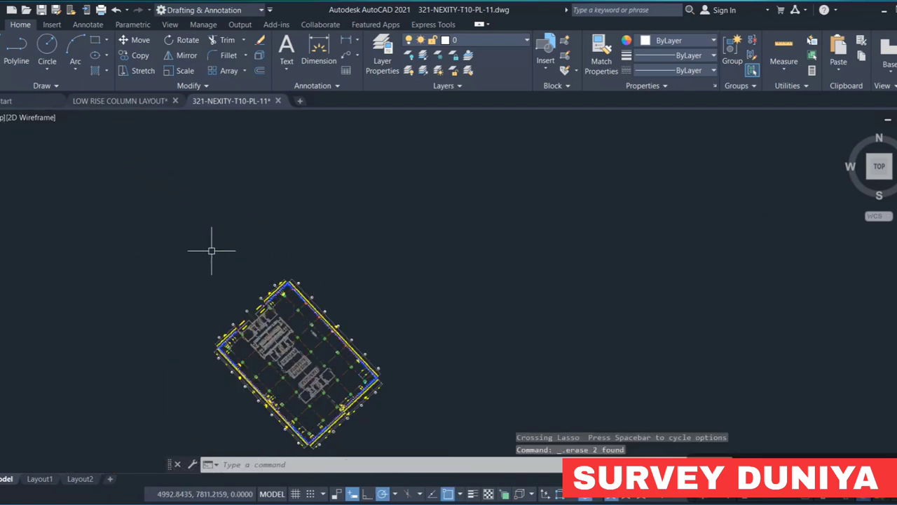
scroll(361, 385, up, 3)
scroll(397, 362, up, 1)
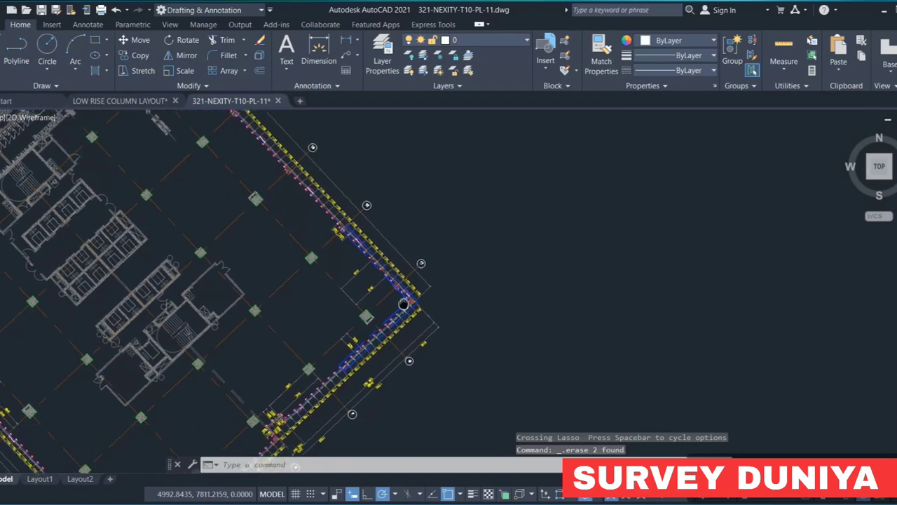
scroll(356, 315, up, 1)
scroll(385, 306, up, 2)
scroll(364, 228, up, 3)
Step: Label the first column centre with E=5116.207, N=7740.267 using CR
text(C)
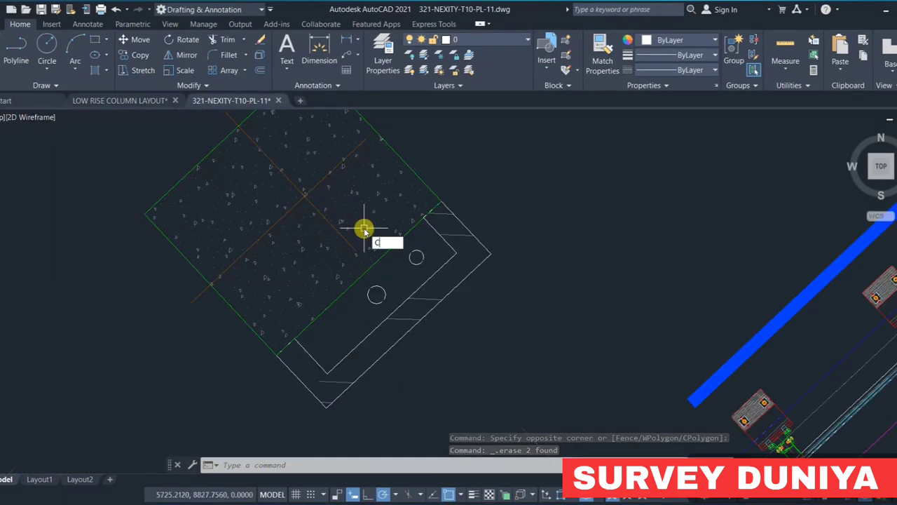
text(R)
key(Return)
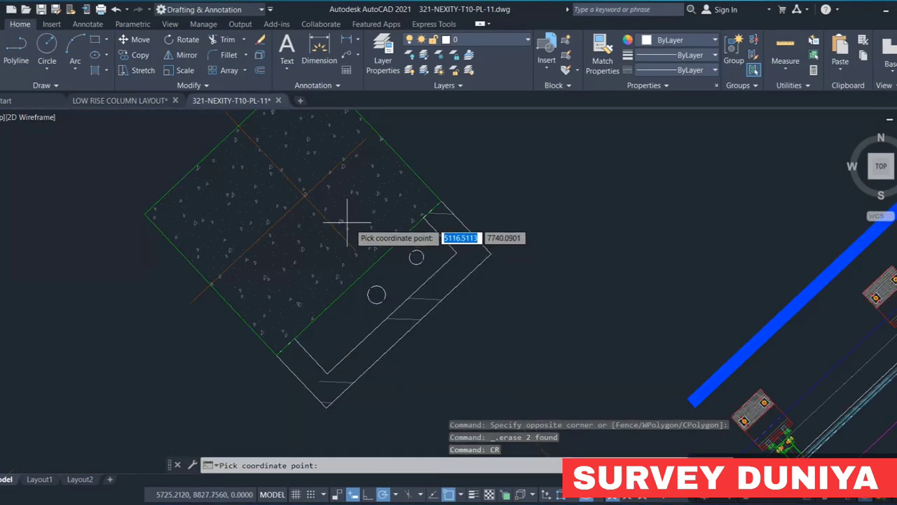
scroll(330, 207, up, 2)
scroll(287, 186, up, 2)
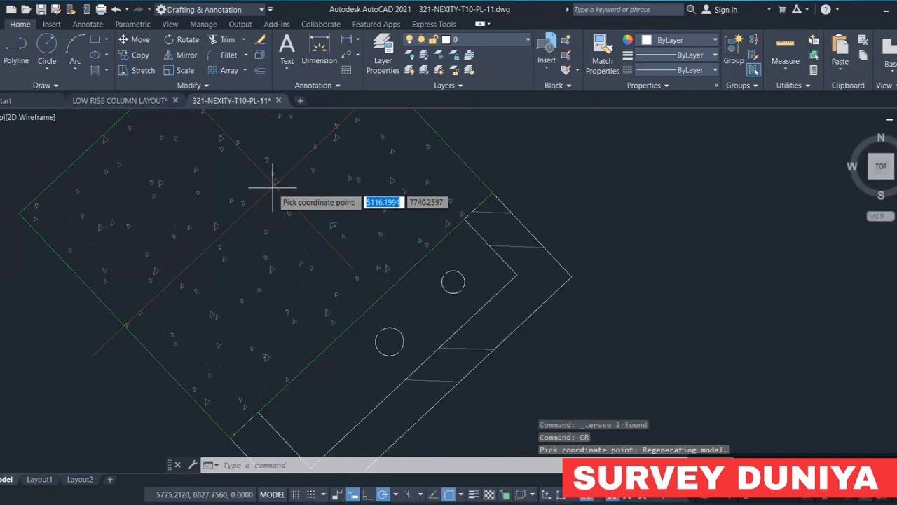
scroll(271, 184, up, 2)
scroll(282, 190, up, 2)
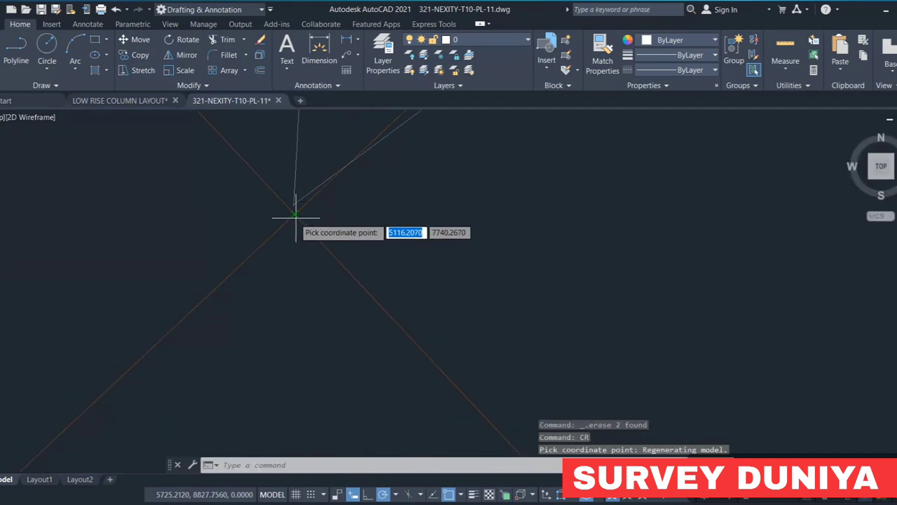
click(294, 214)
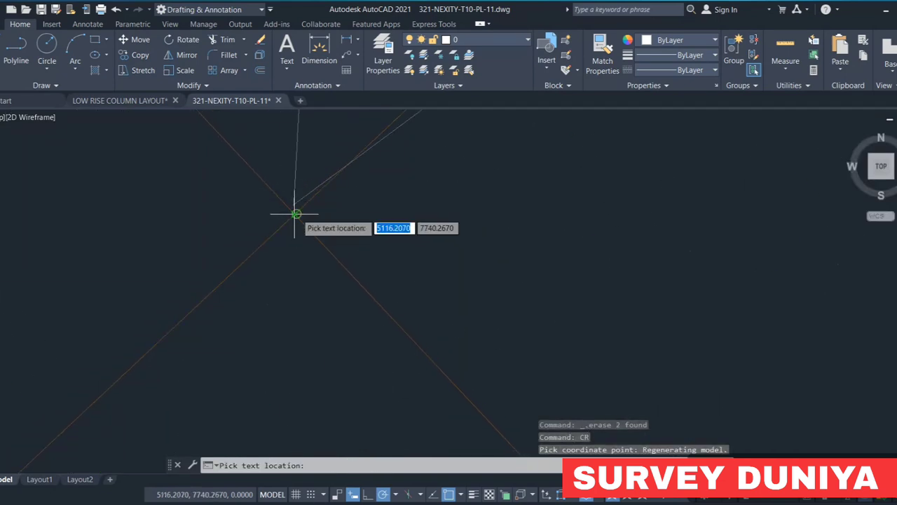
scroll(316, 211, down, 2)
scroll(384, 234, down, 2)
scroll(379, 235, down, 2)
scroll(396, 243, down, 2)
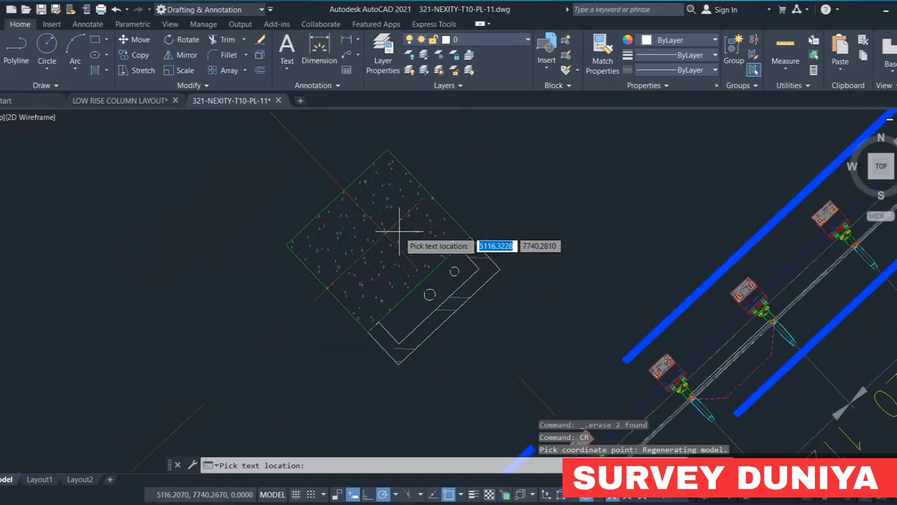
click(514, 213)
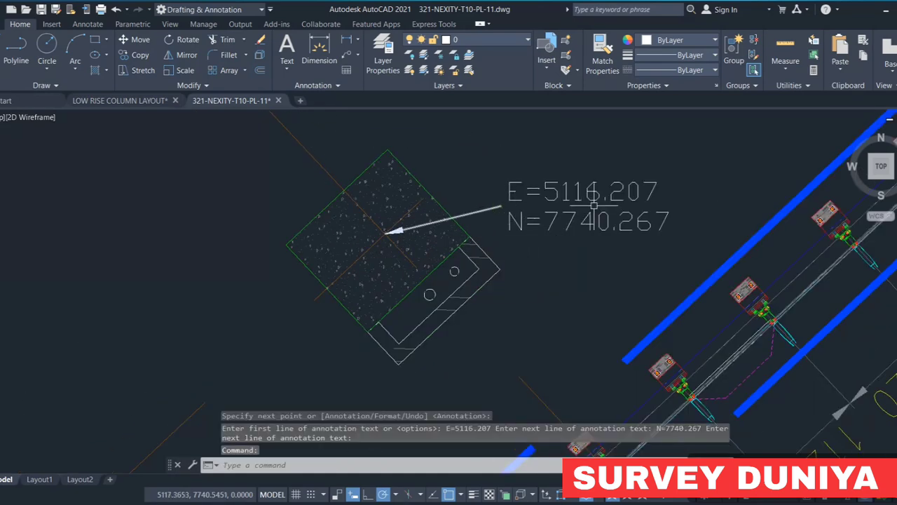
scroll(594, 202, up, 4)
scroll(595, 203, down, 3)
scroll(472, 194, down, 2)
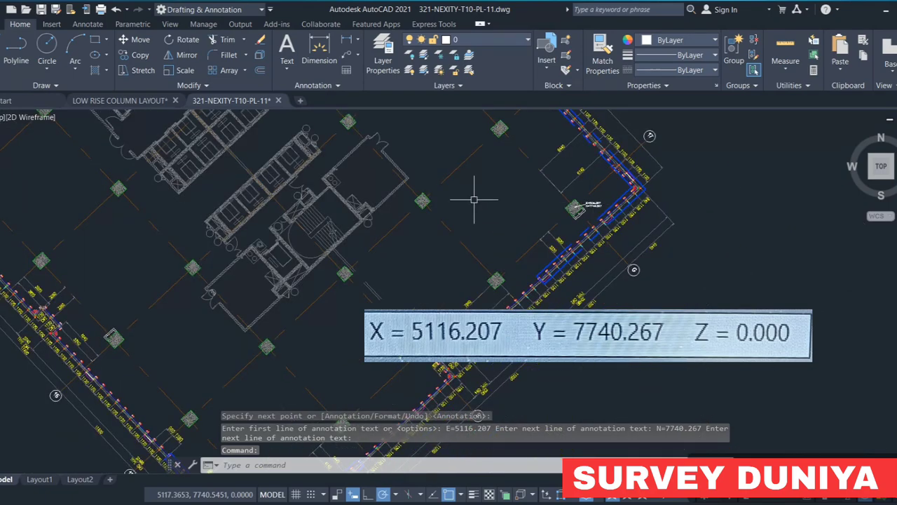
scroll(448, 210, down, 2)
scroll(427, 211, up, 2)
scroll(406, 203, up, 1)
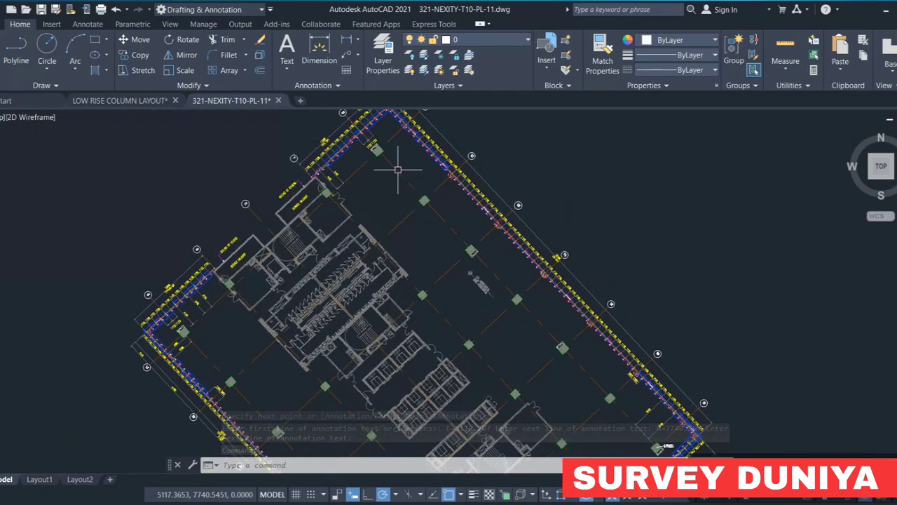
scroll(405, 231, up, 2)
scroll(386, 220, up, 2)
scroll(382, 220, up, 5)
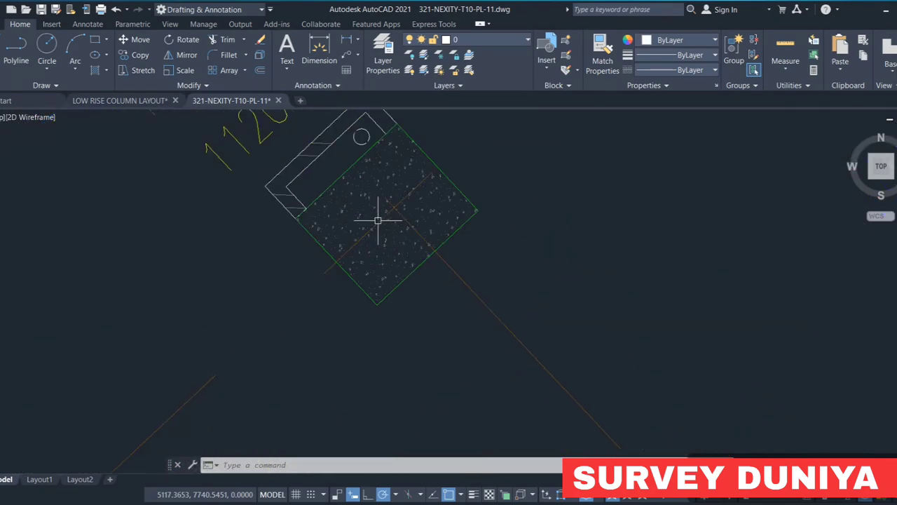
Step: Label the second column E=5069.418, N=7790.160 and turn on Show Lineweight
text(CR)
key(Return)
scroll(407, 202, up, 5)
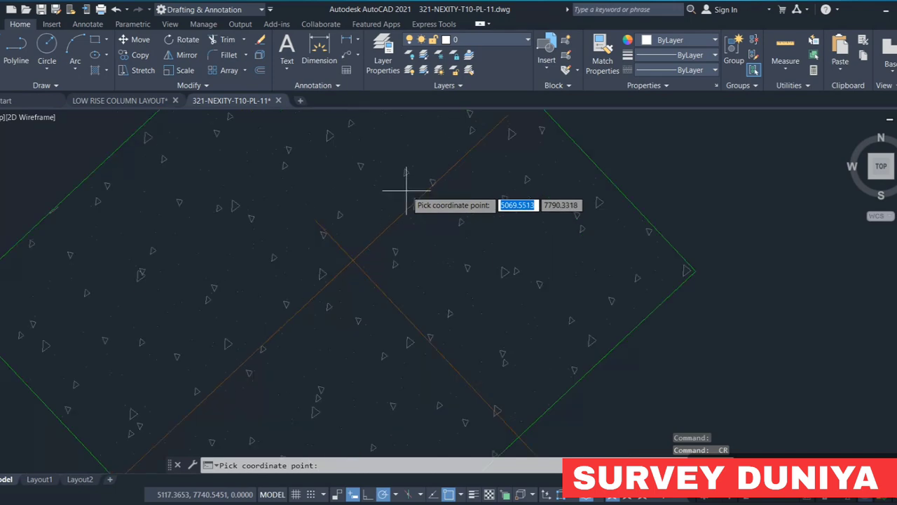
click(353, 260)
scroll(364, 246, down, 3)
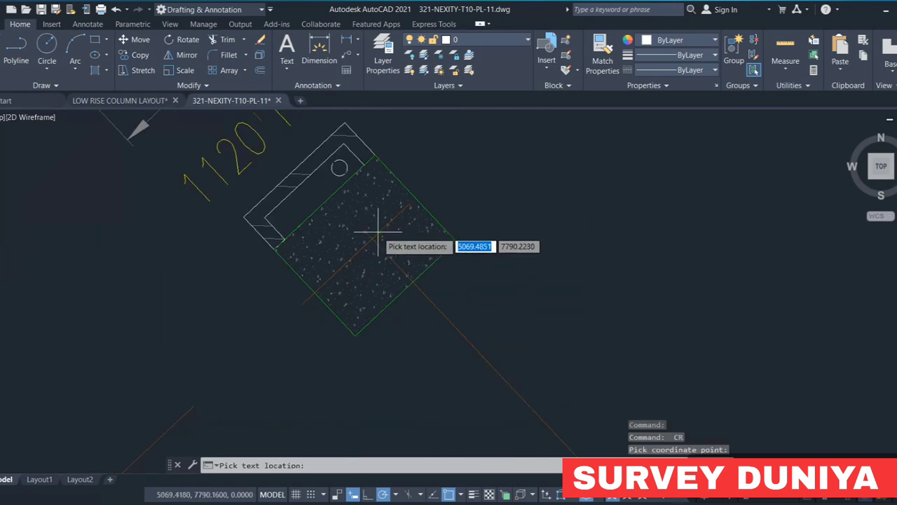
scroll(382, 224, down, 2)
click(390, 158)
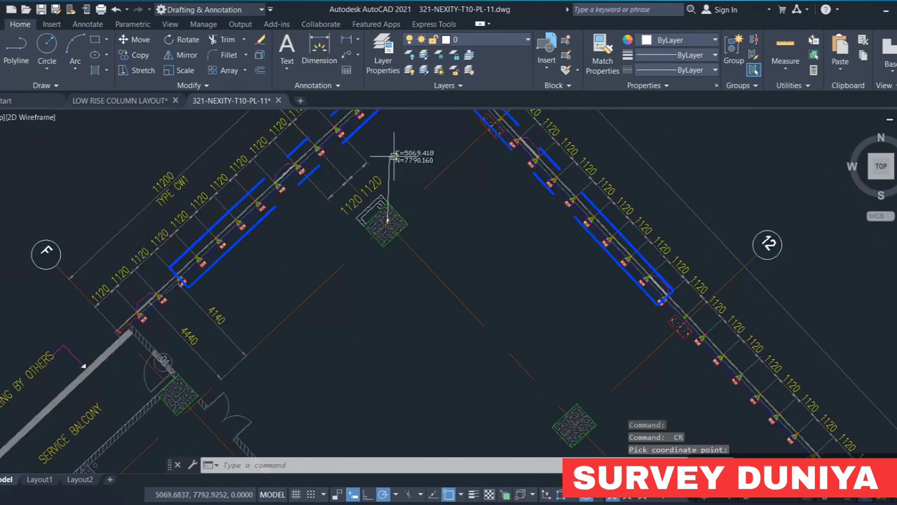
scroll(414, 160, up, 5)
scroll(413, 160, down, 4)
mouse_move(392, 182)
middle_down()
mouse_move(388, 214)
mouse_move(429, 242)
middle_up()
scroll(434, 212, up, 2)
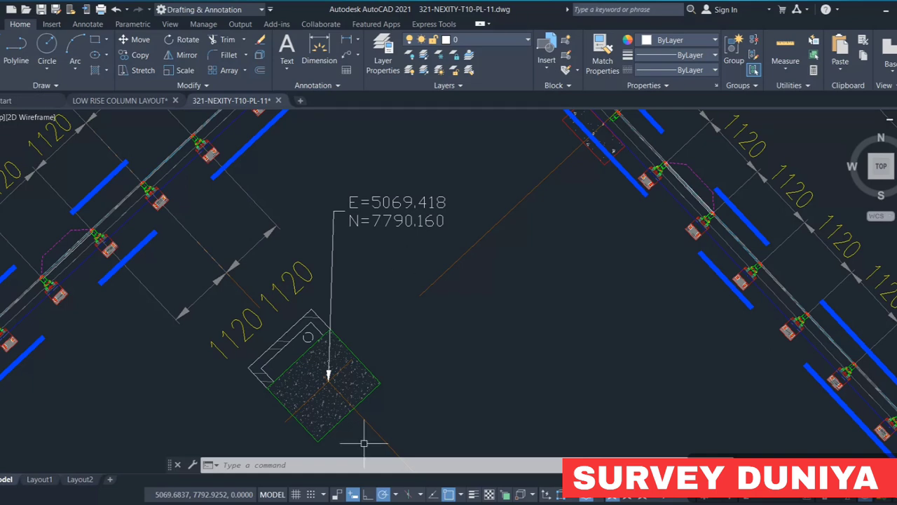
click(400, 491)
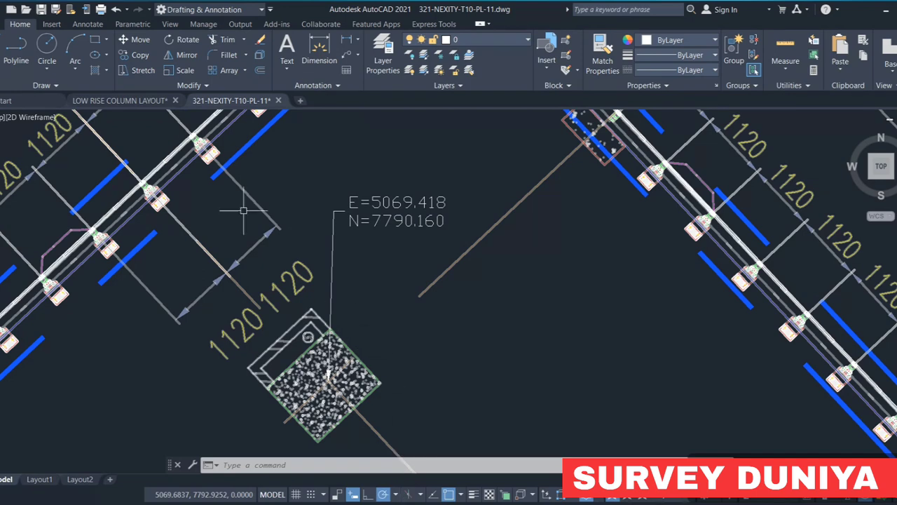
scroll(171, 171, down, 10)
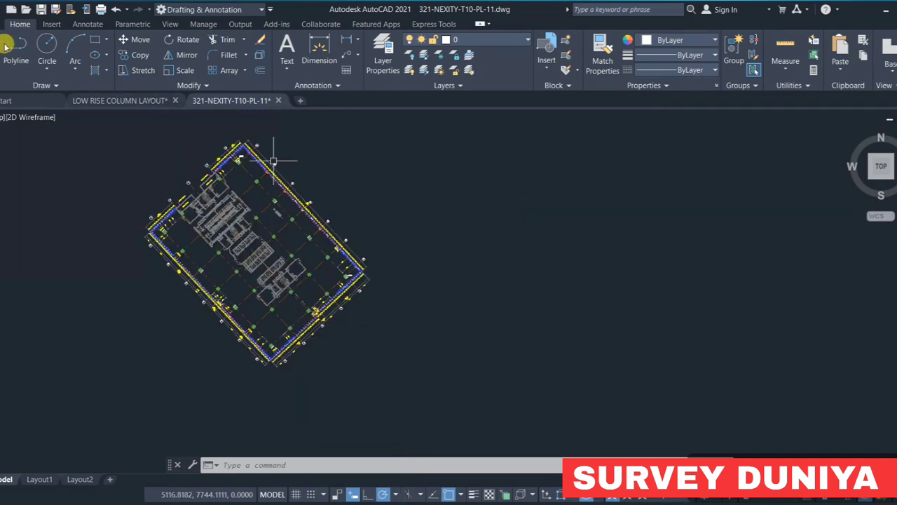
Step: Save the NEXITY drawing from the application menu
click(4, 16)
click(27, 141)
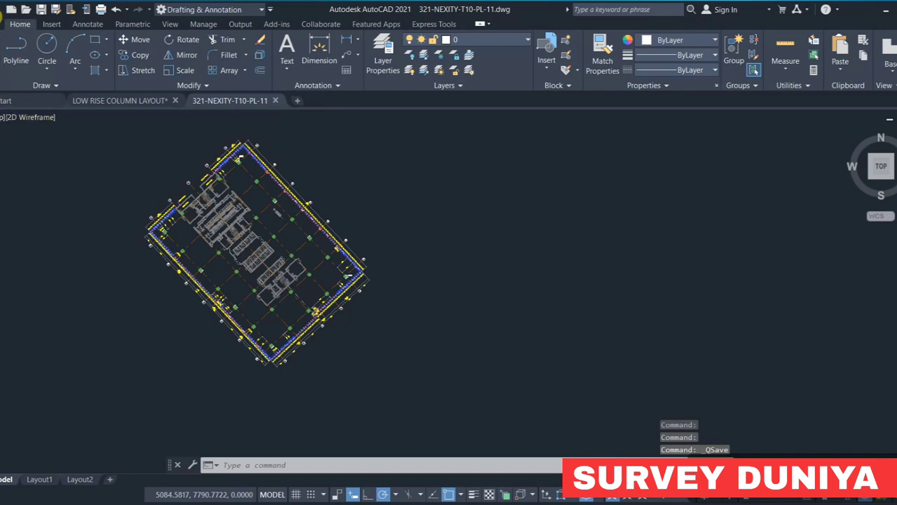
click(4, 15)
click(21, 132)
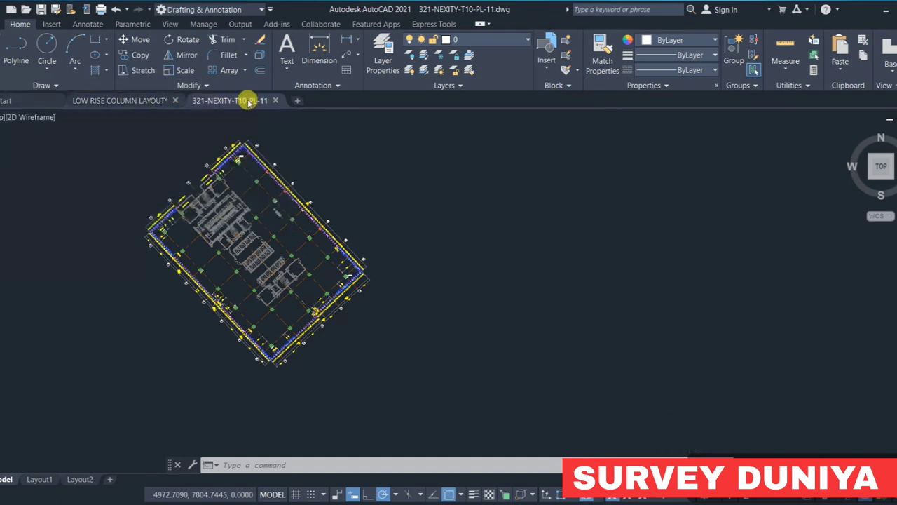
mouse_move(120, 100)
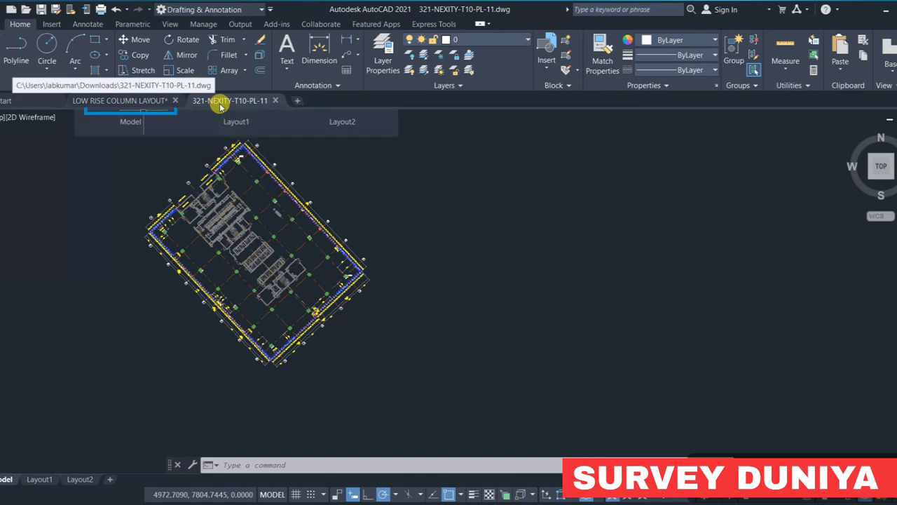
mouse_move(230, 100)
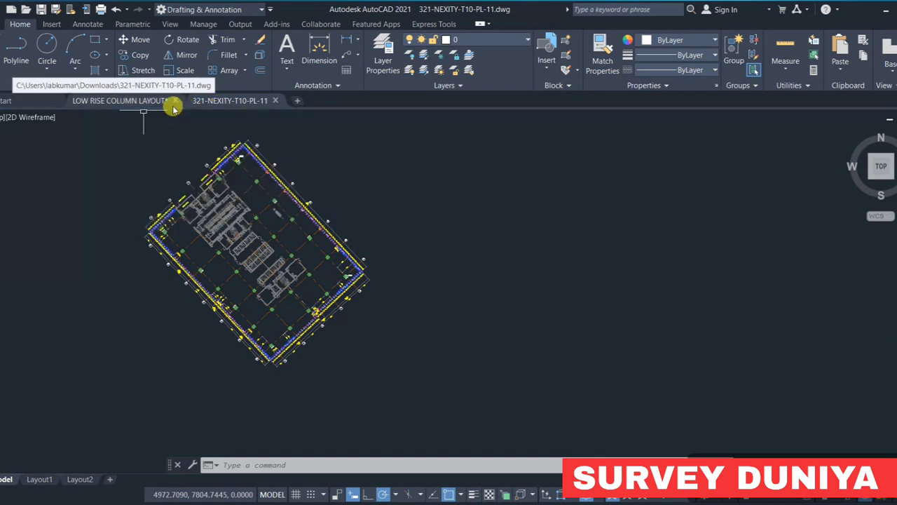
Step: Check the LOW RISE COLUMN LAYOUT drawing, then return to 321-NEXITY-T10-PL-11
click(113, 100)
scroll(173, 235, down, 5)
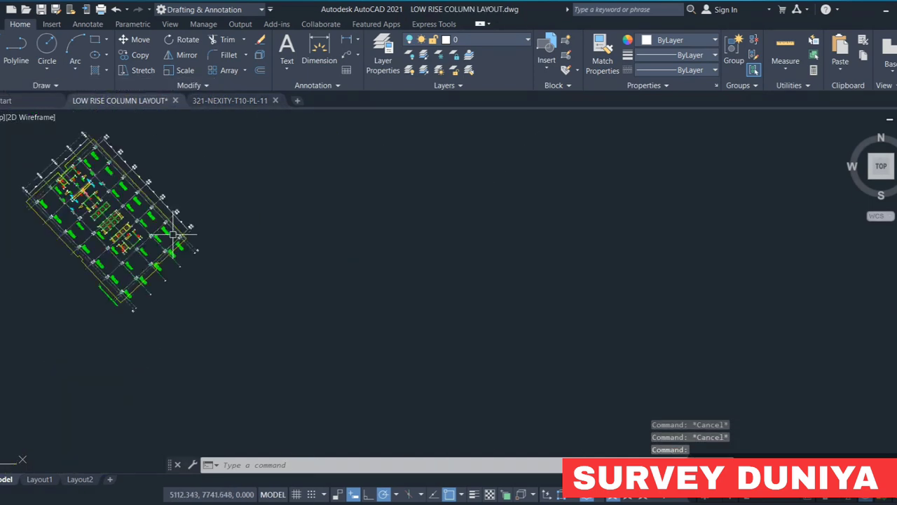
scroll(157, 230, down, 3)
scroll(150, 225, up, 3)
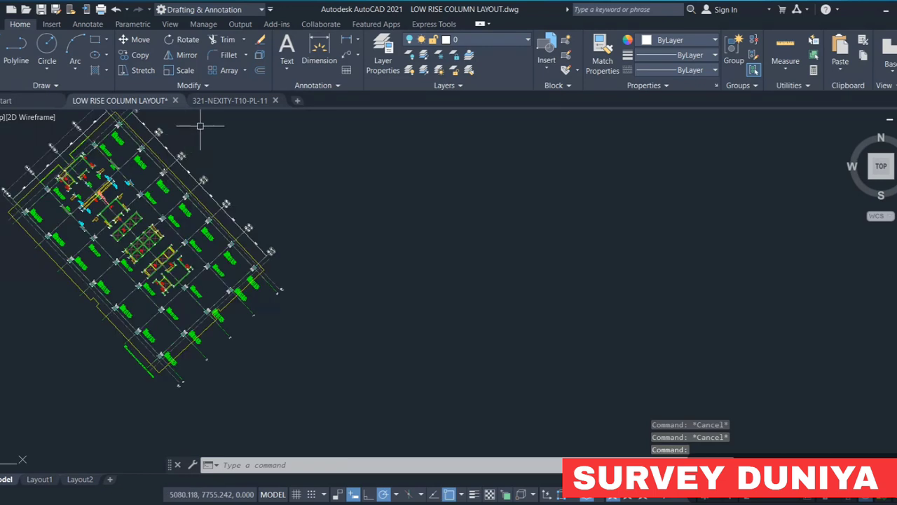
click(222, 100)
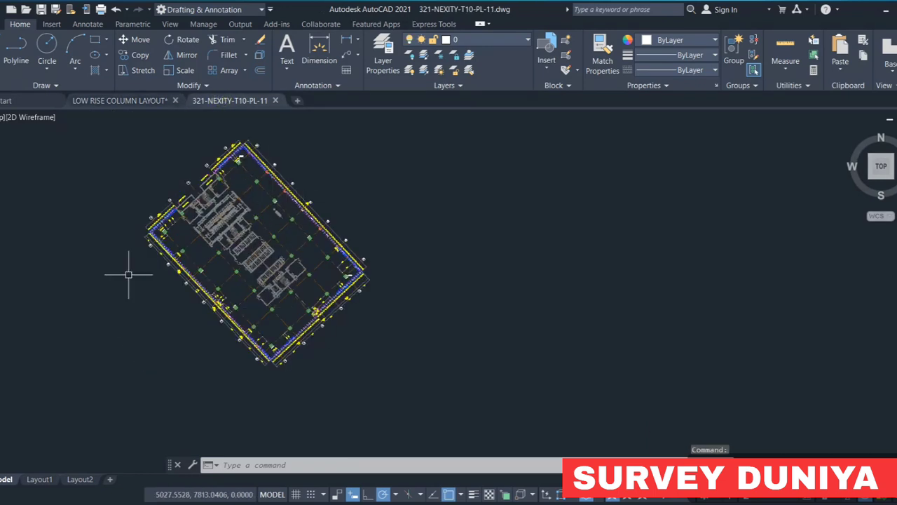
scroll(133, 267, down, 2)
scroll(147, 245, down, 2)
scroll(157, 234, down, 2)
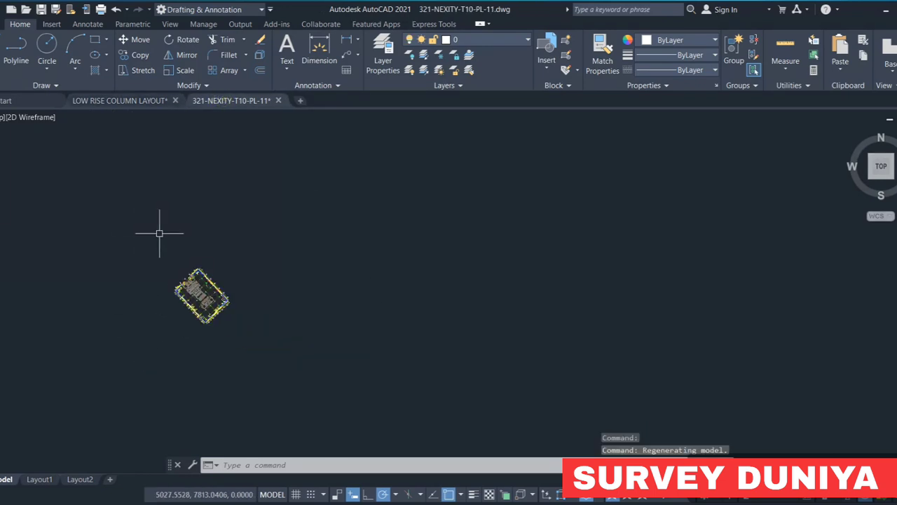